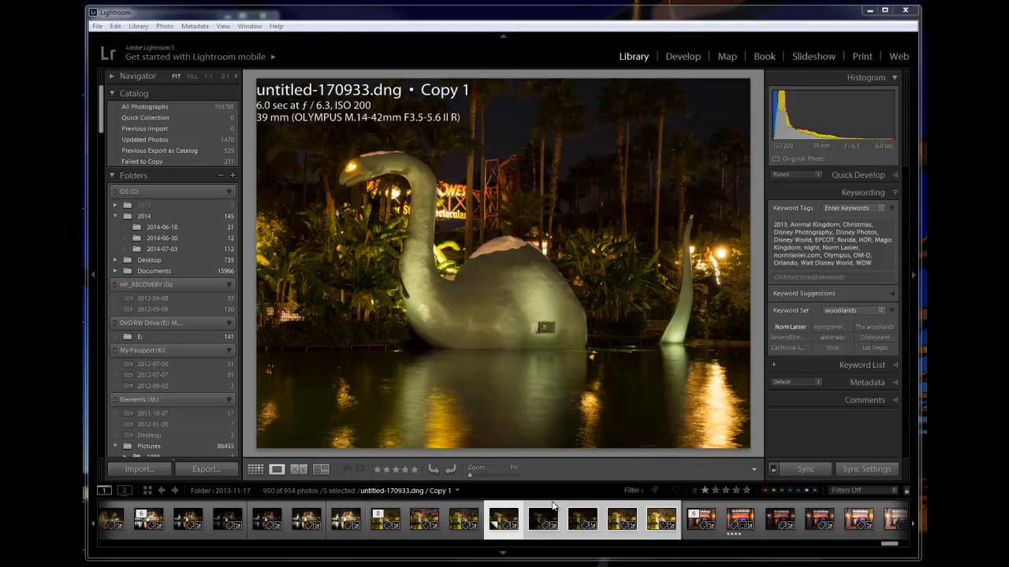
Step: Review the five bracketed exposures of the lakeside dinosaur one by one, from untitled-170933.dng Copy 1 through untitled-170937.dng
left_click(514, 511)
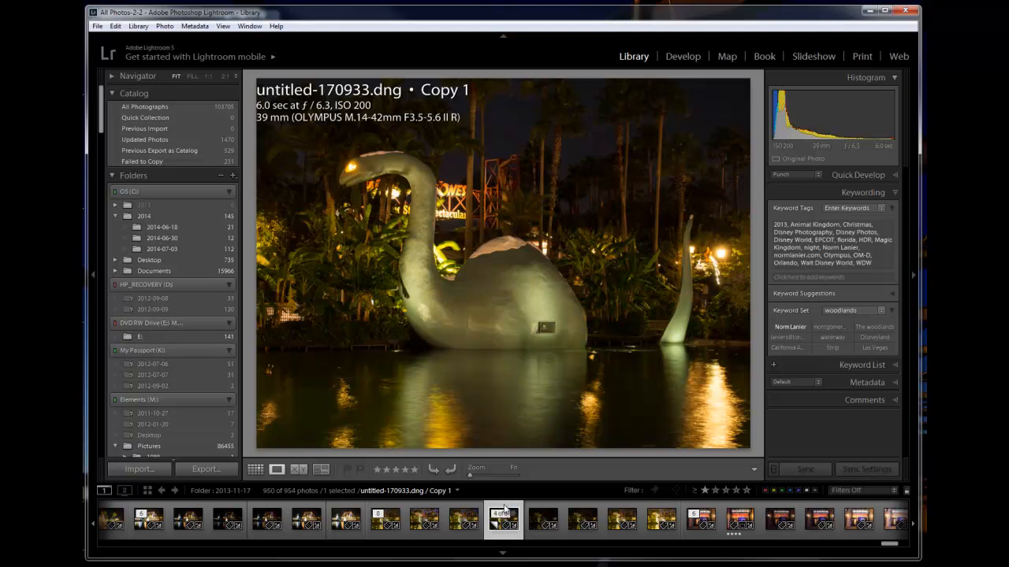
left_click(549, 512)
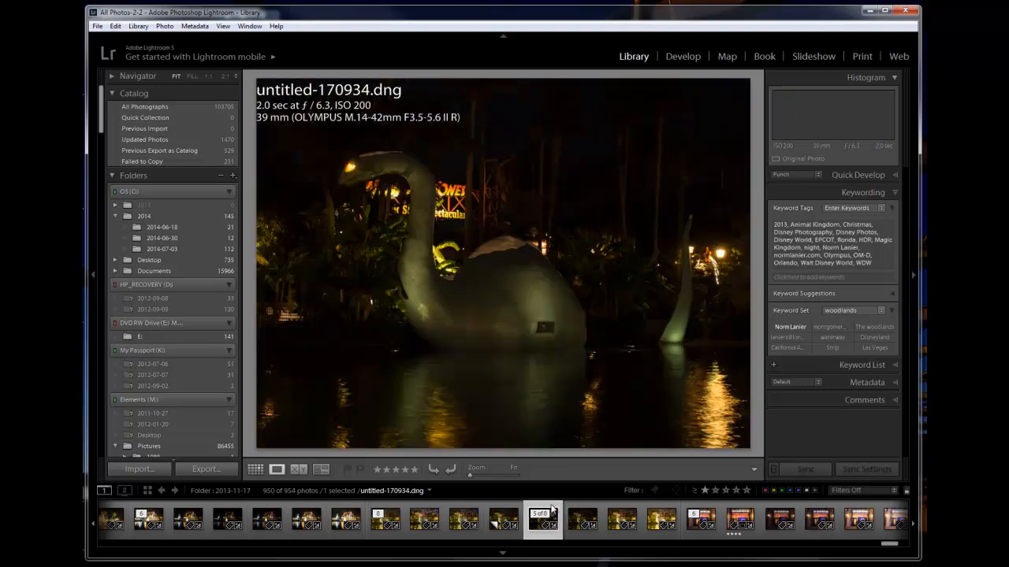
left_click(584, 510)
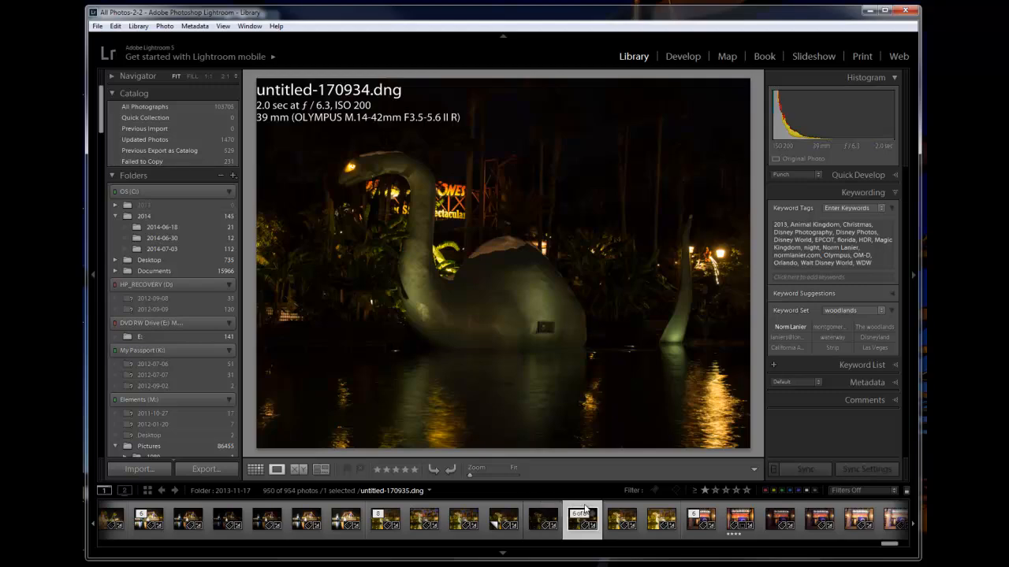
left_click(627, 511)
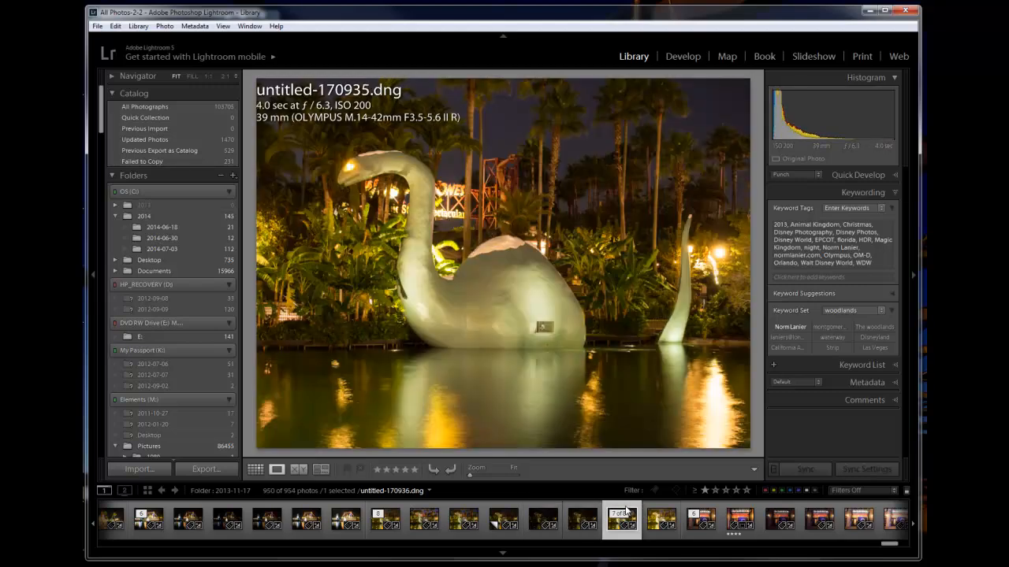
left_click(666, 509)
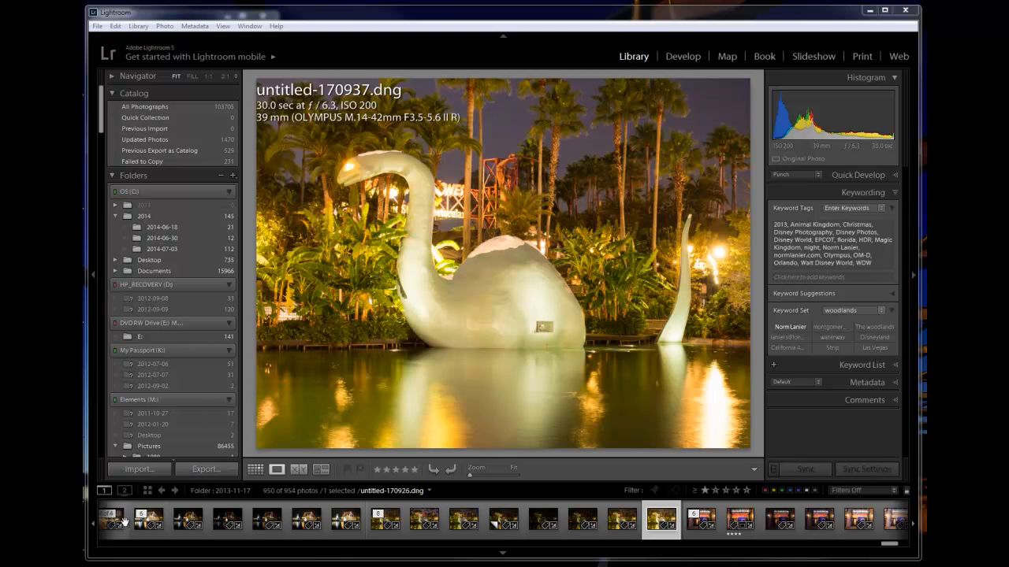
left_click(630, 58)
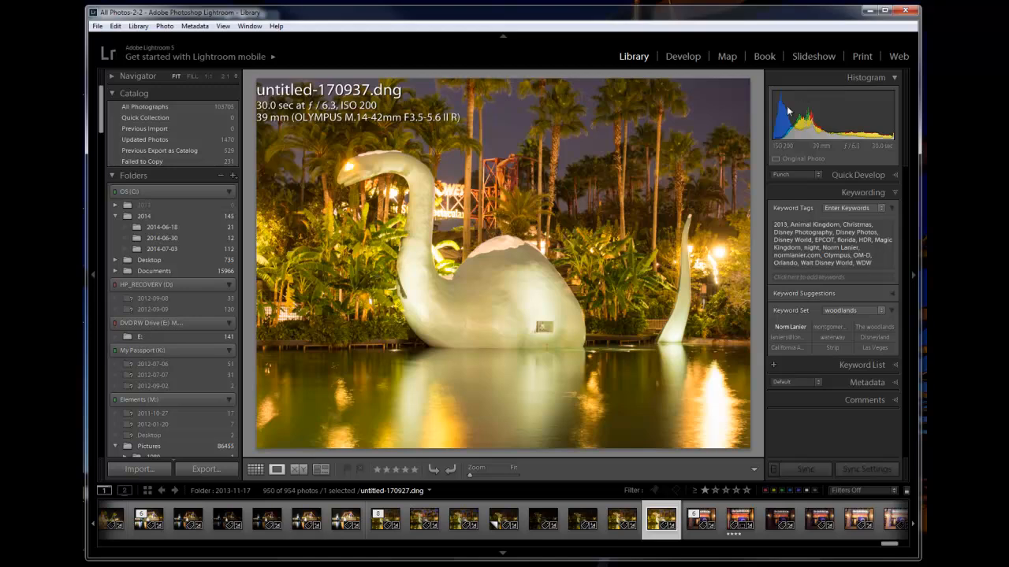
Step: Import the five bracketed JPEGs (Normal, 1over, 2over, 1under and 2under) from the desktop's New folder (2) into the library
left_click(170, 476)
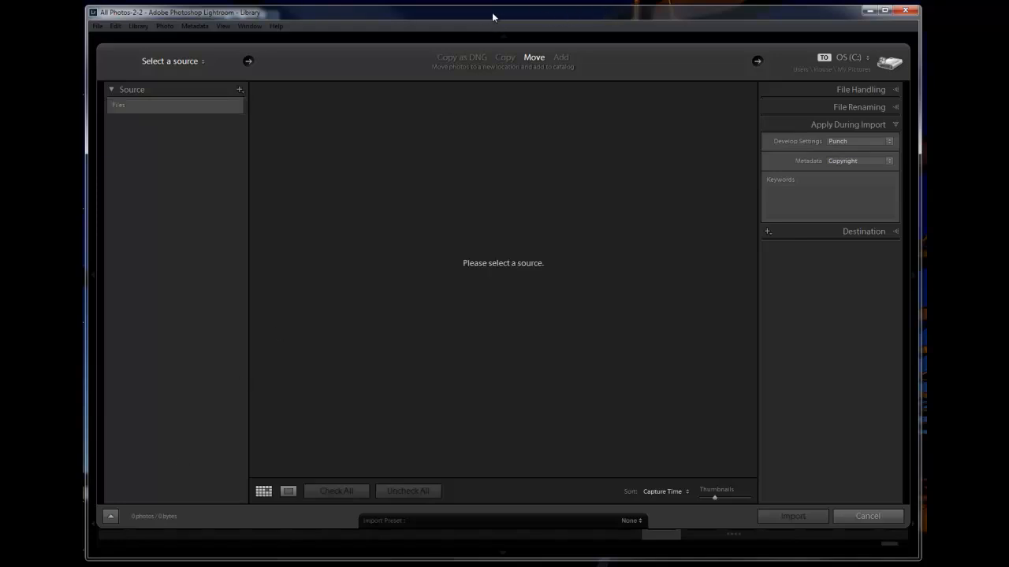
left_click_drag(457, 16, 639, 18)
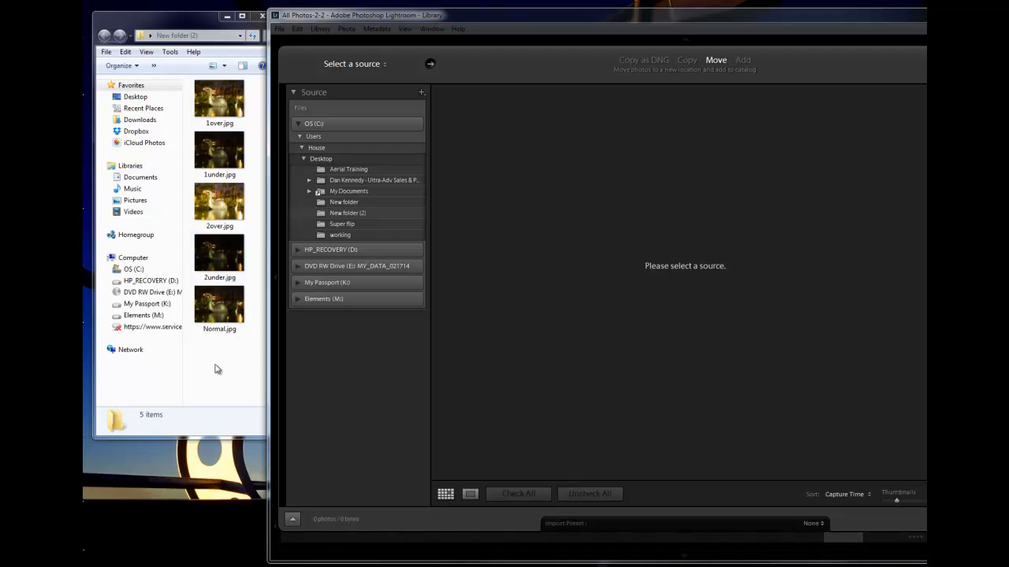
left_click_drag(228, 362, 233, 87)
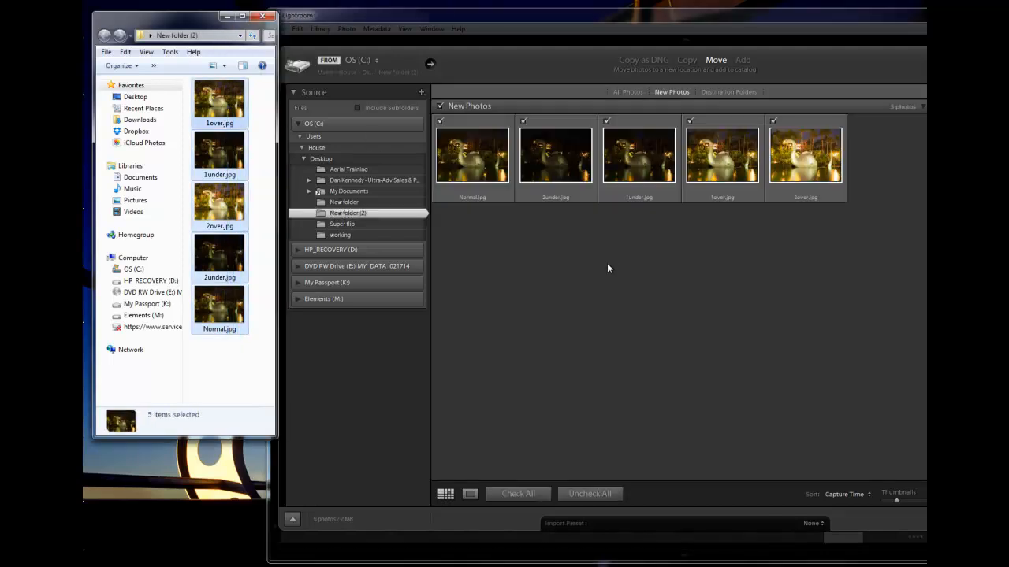
left_click_drag(772, 25, 592, 18)
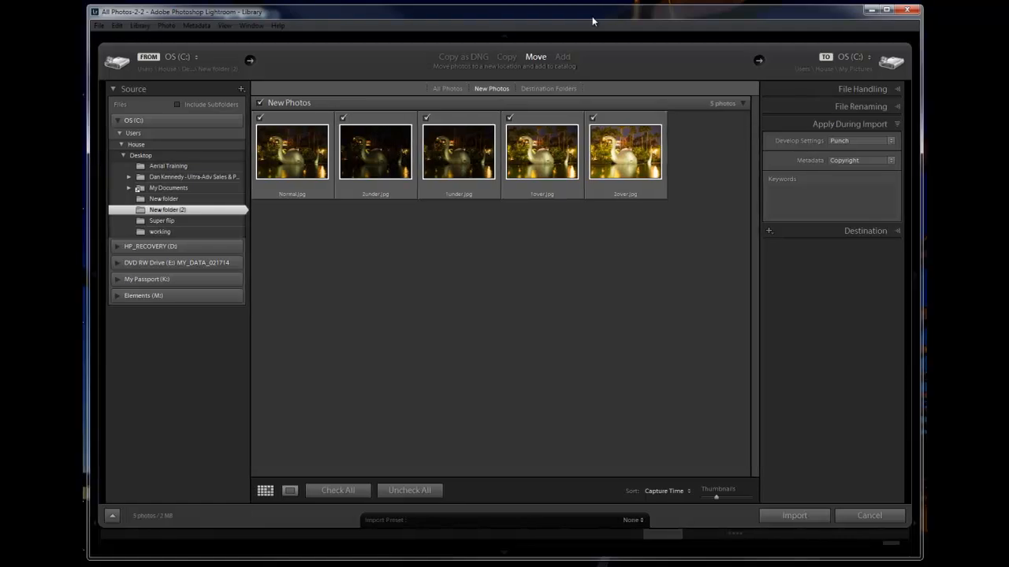
left_click(807, 516)
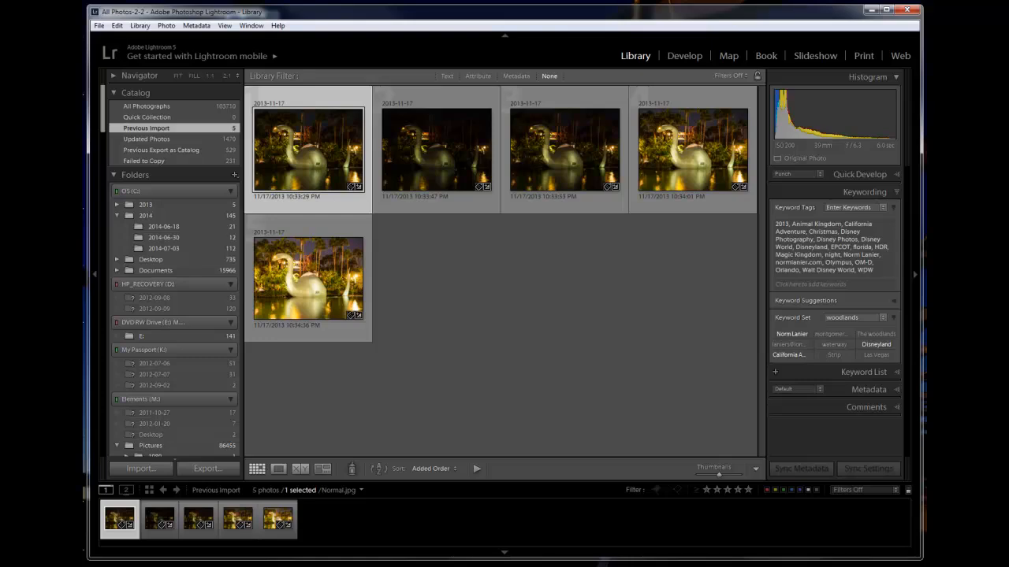
Step: Switch to the browser and examine the Photomatix Pro entry and web address on the HDRsoft download page
left_click(85, 566)
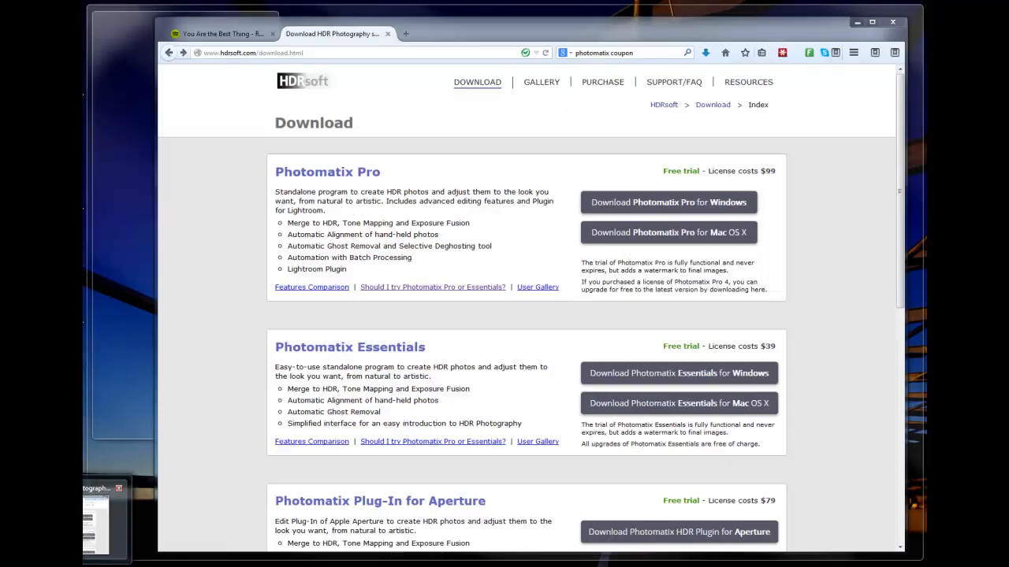
left_click(99, 524)
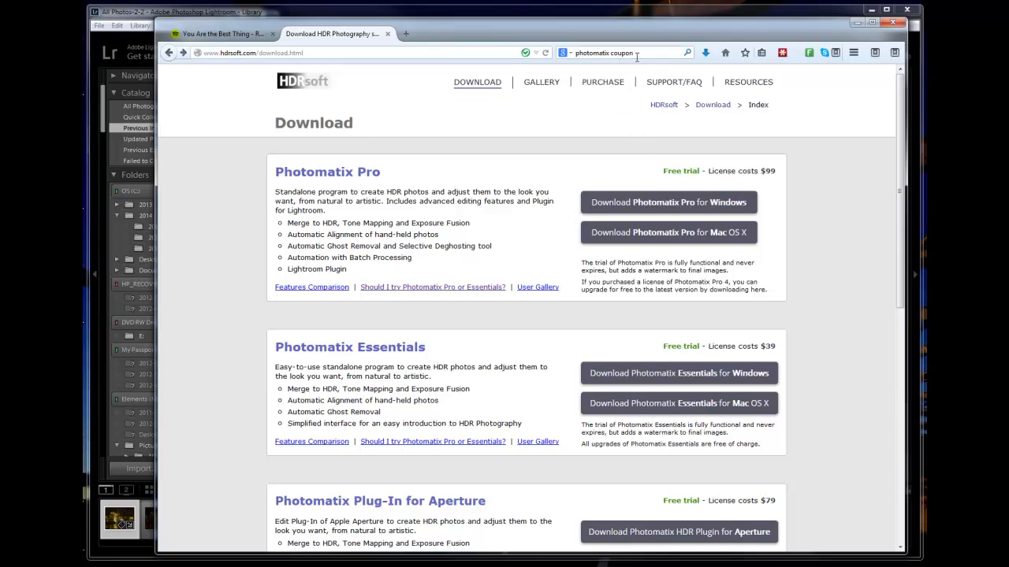
left_click_drag(639, 55, 570, 52)
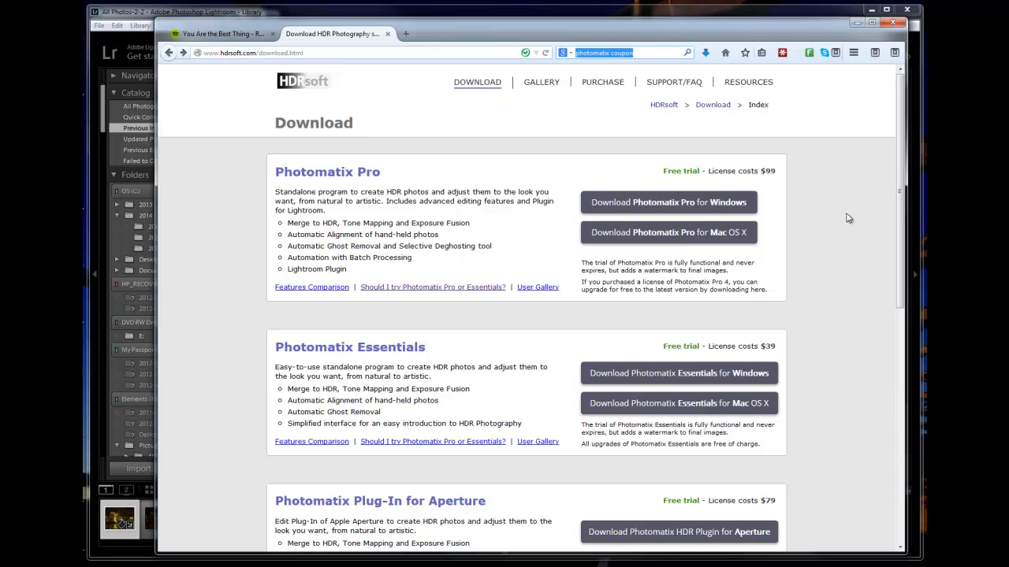
left_click_drag(274, 171, 379, 177)
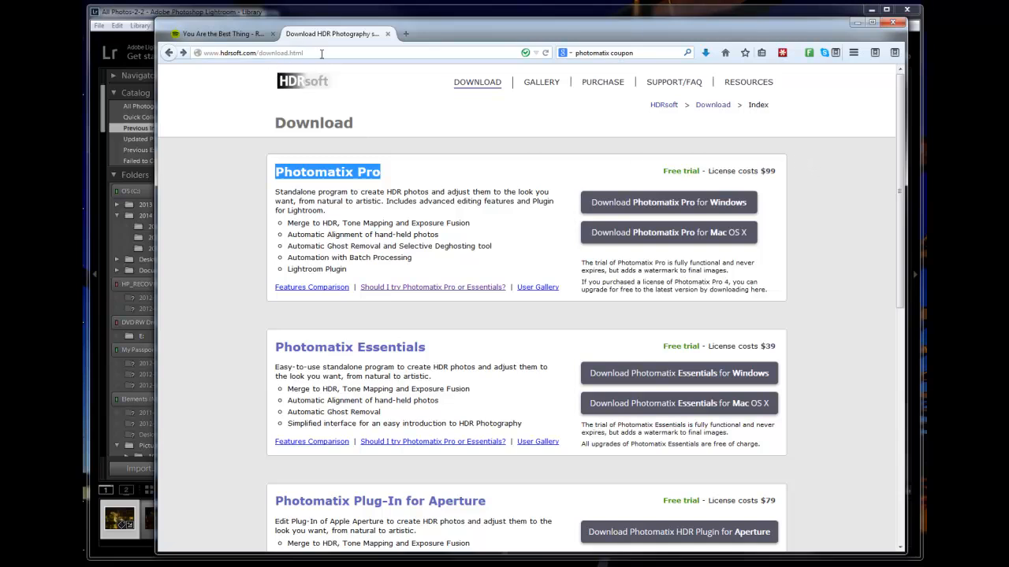
left_click_drag(321, 53, 169, 54)
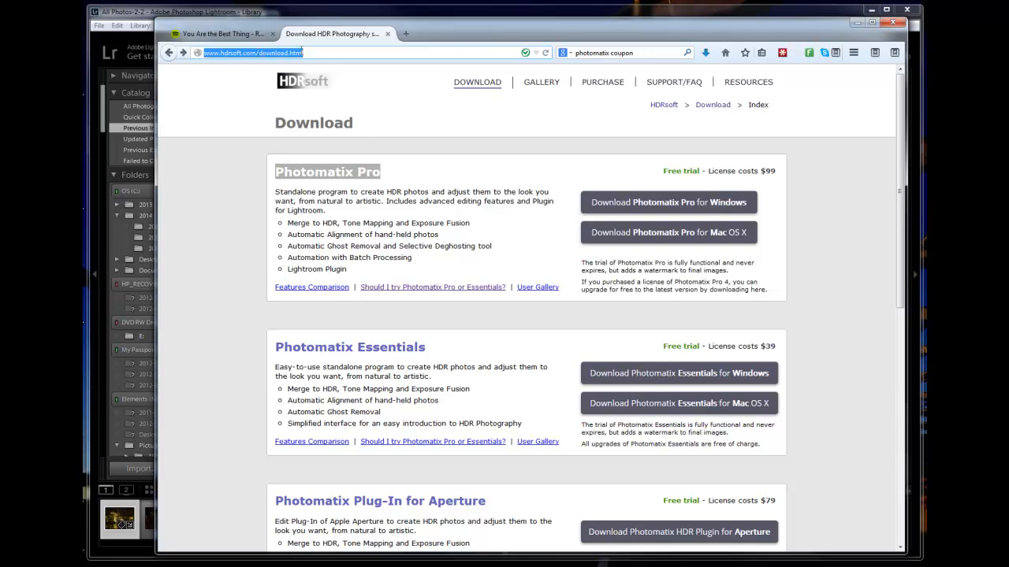
left_click(833, 212)
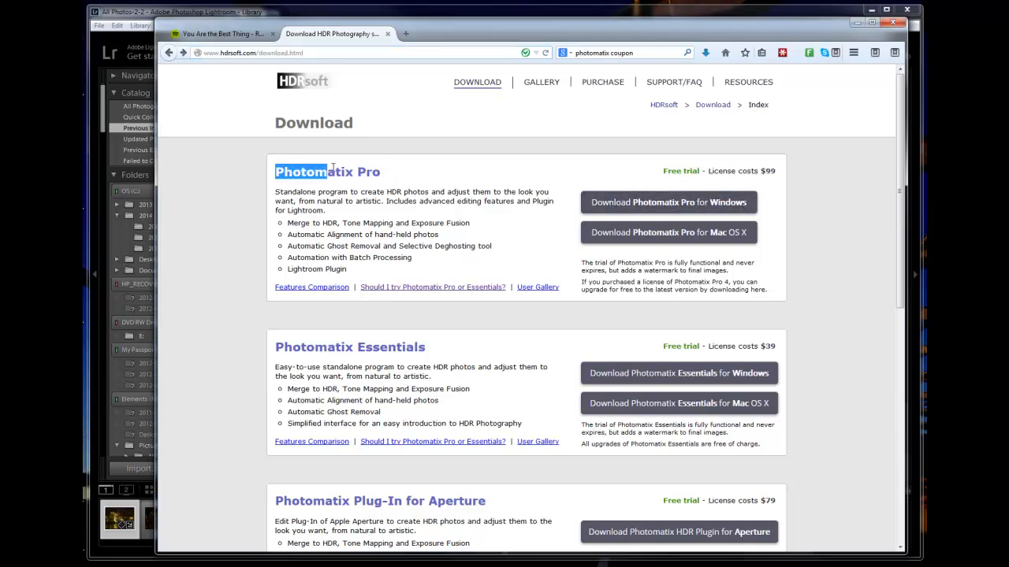
triple_click(382, 175)
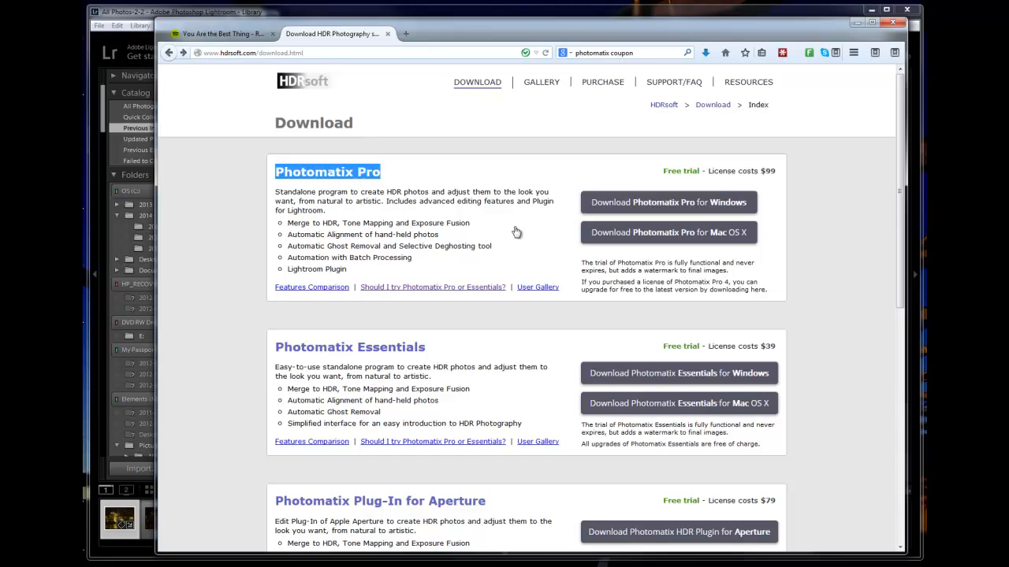
left_click(810, 216)
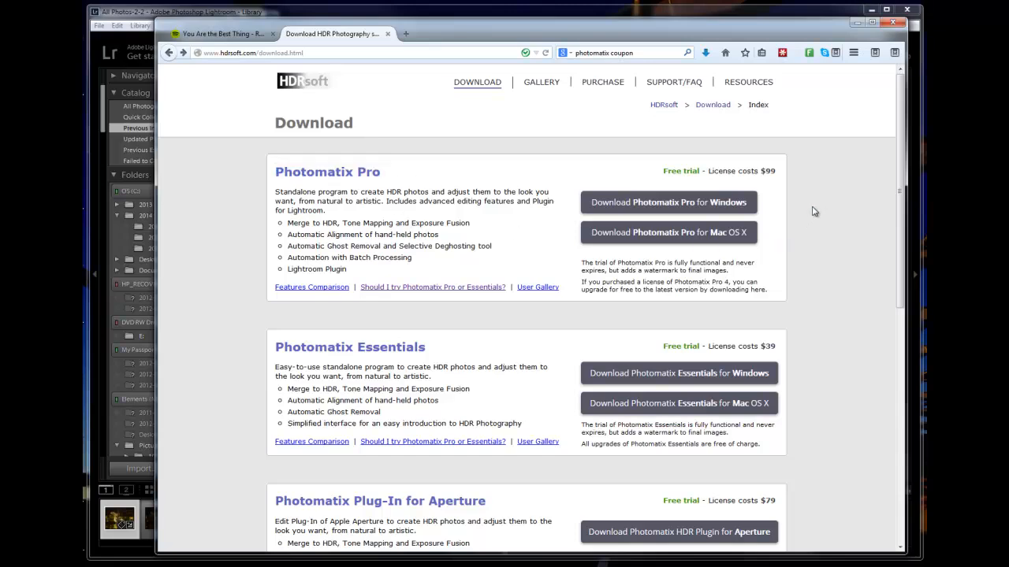
Step: Examine the Merge to 32-bit HDR Plugin for Lightroom entry on the download page, then return to the page's start
scroll(814, 213, "down", 5)
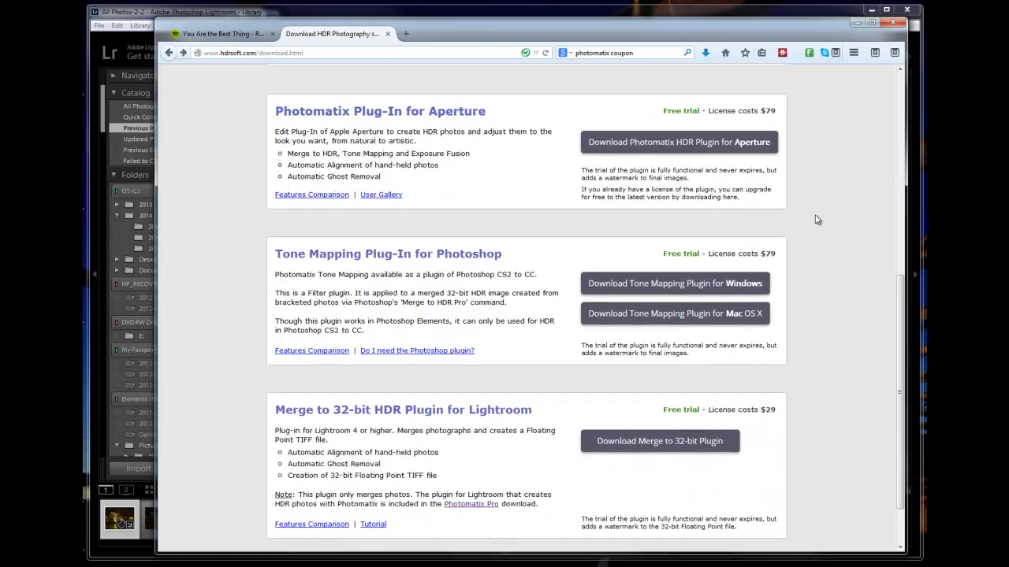
scroll(818, 220, "down", 1)
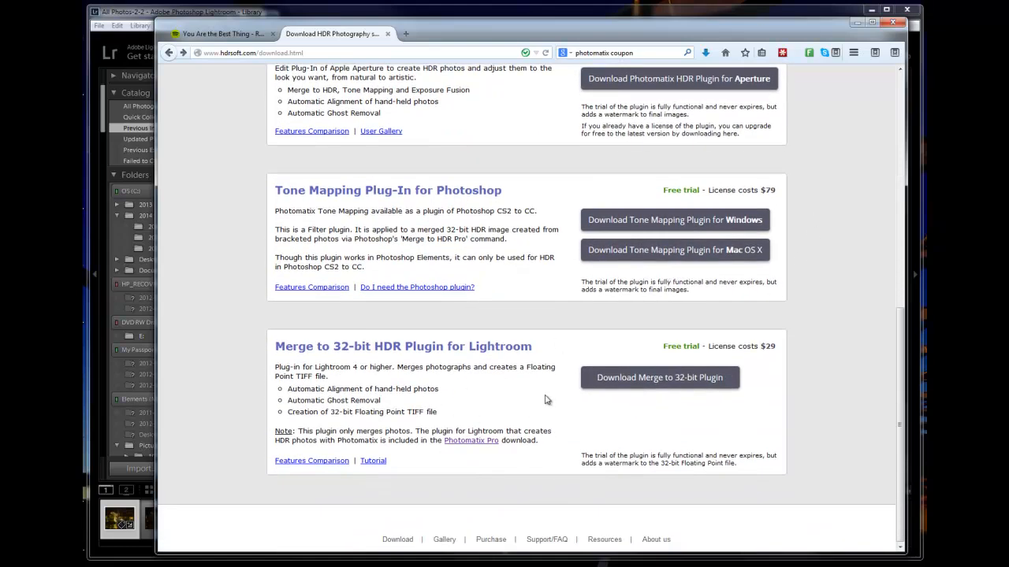
left_click_drag(277, 349, 533, 351)
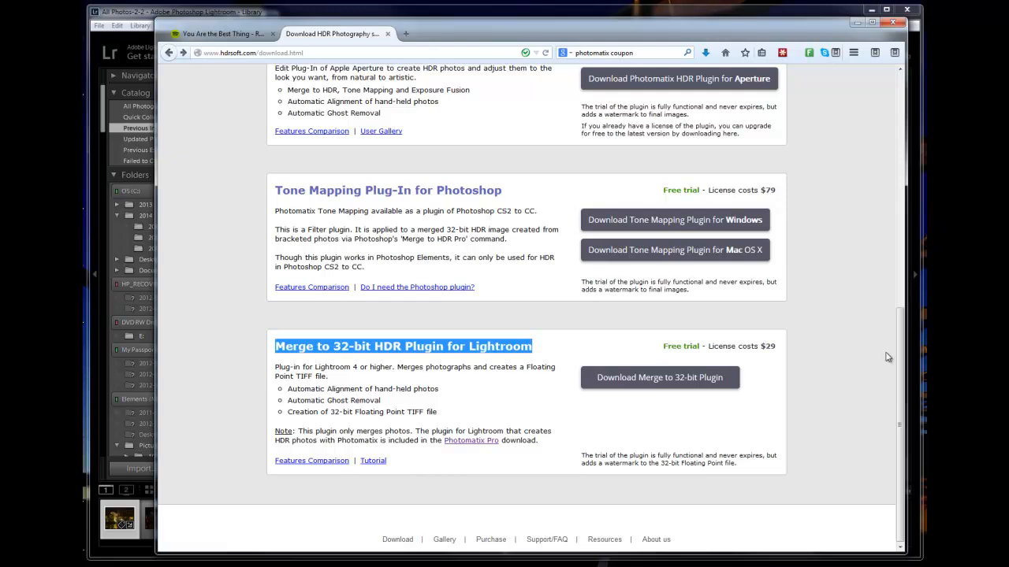
left_click(815, 375)
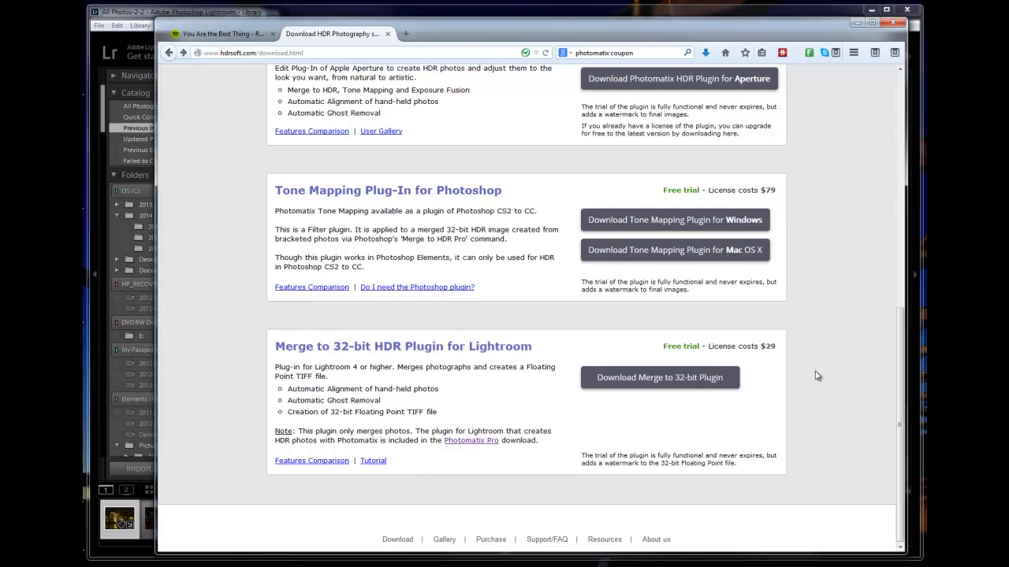
left_click_drag(276, 348, 489, 350)
left_click(549, 352)
triple_click(534, 347)
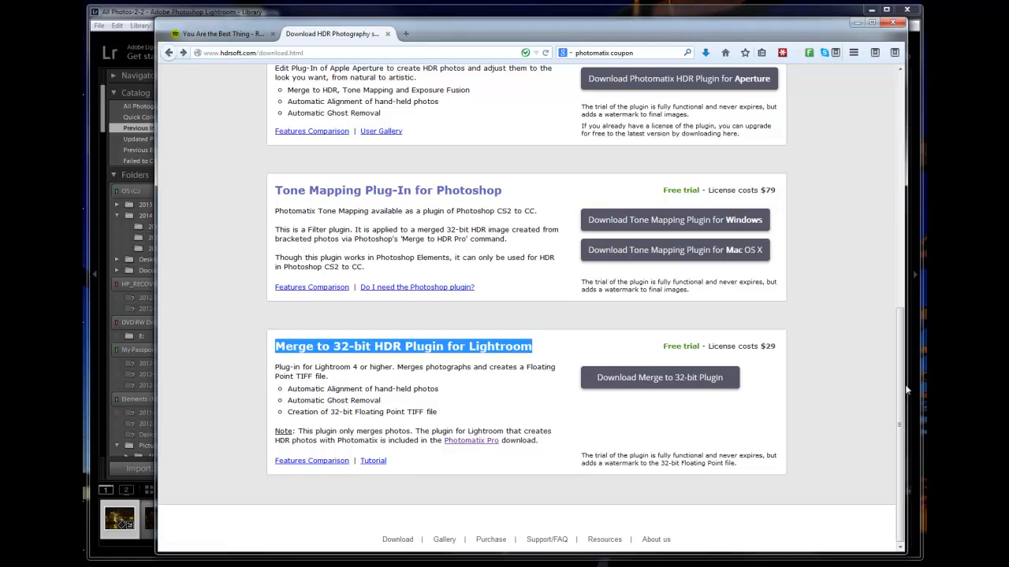
left_click_drag(904, 378, 908, 126)
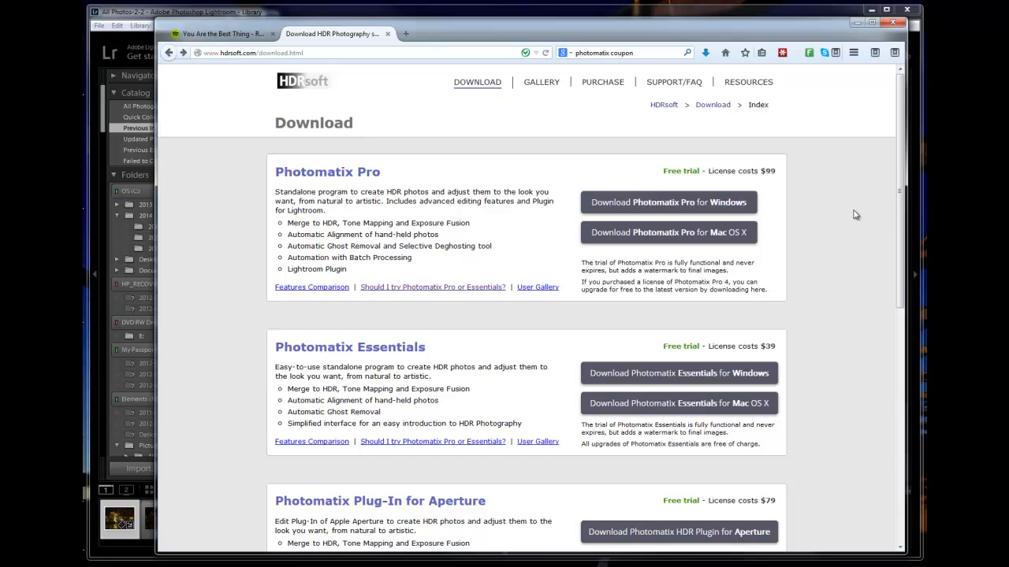
Step: Switch back to Lightroom, select all five imported photos and start exporting them to Photomatix Pro
left_click(856, 23)
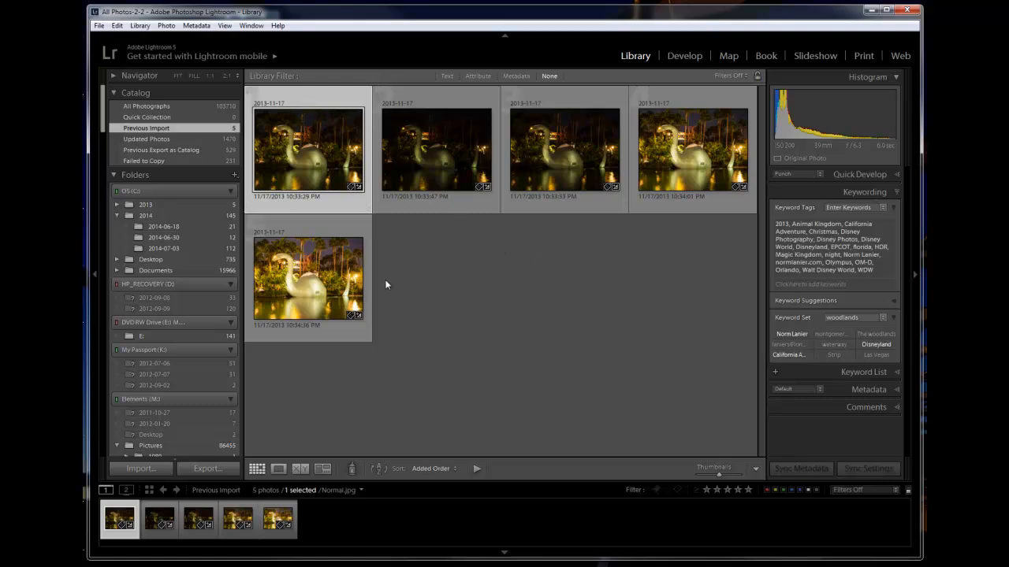
key("ctrl+a")
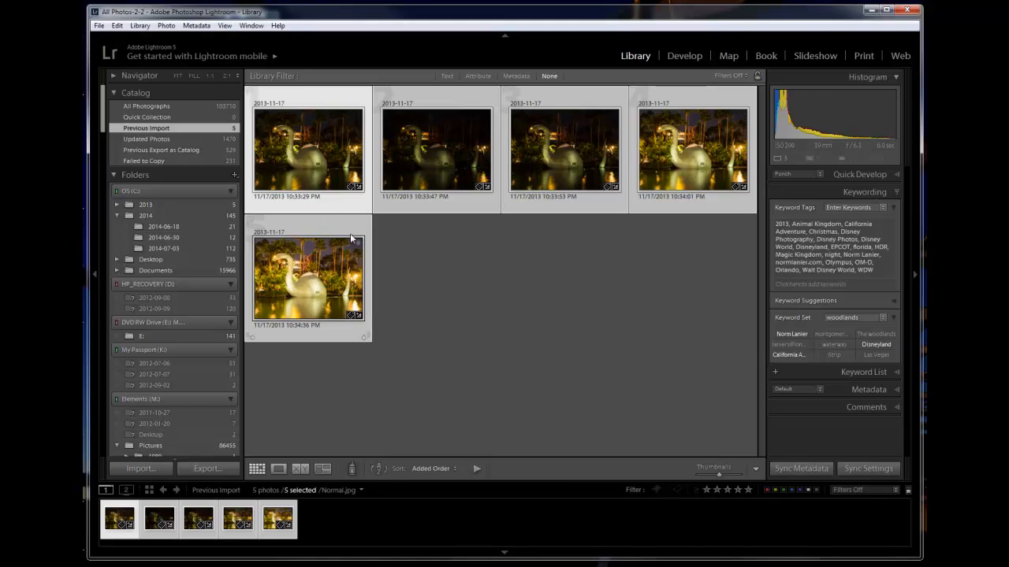
right_click(319, 99)
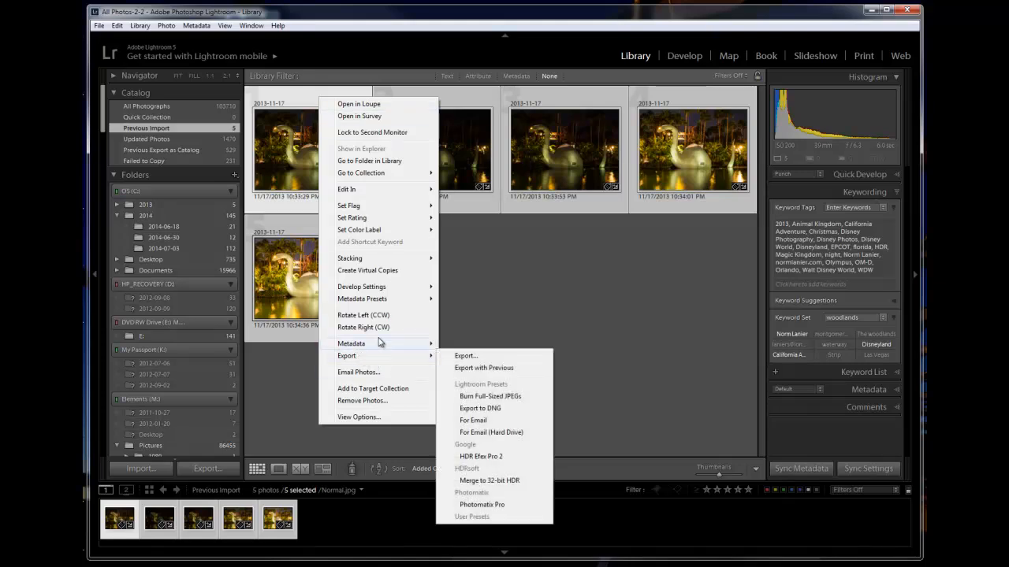
mouse_move(364, 361)
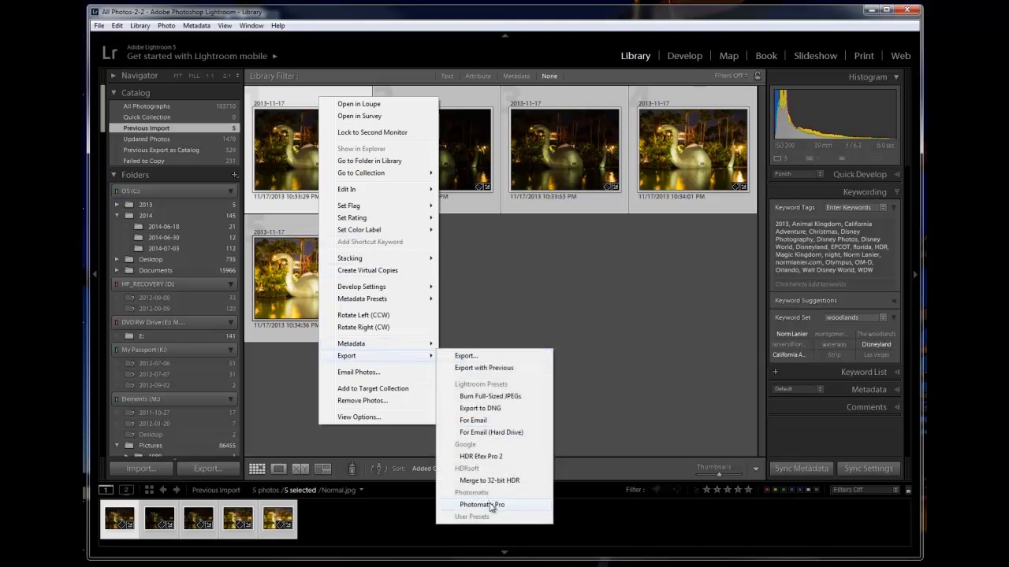
left_click(491, 504)
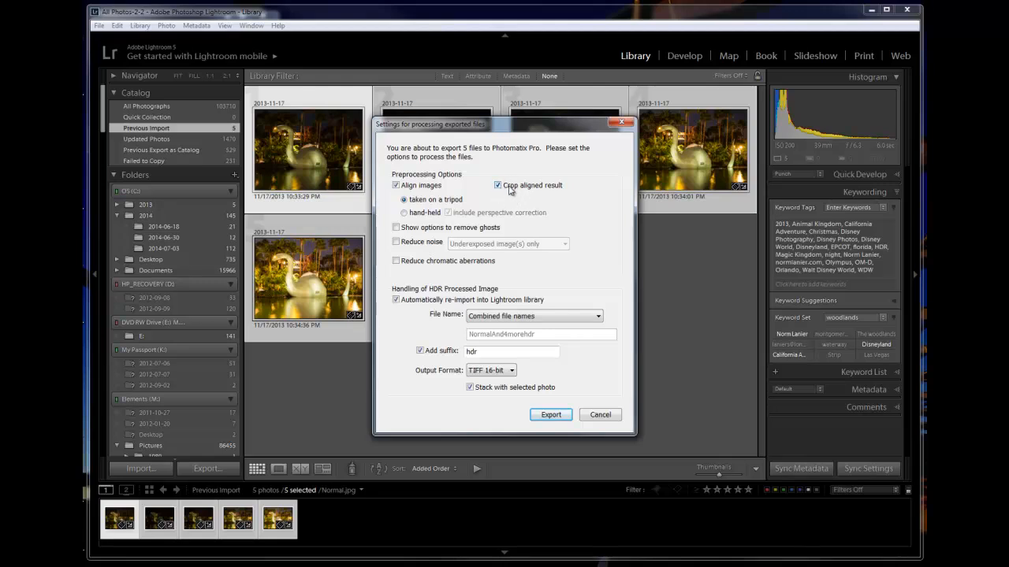
Step: Check the preprocessing options, keep TIFF 16-bit as the output format, and run the Photomatix Pro export
mouse_move(496, 187)
mouse_move(400, 187)
mouse_move(498, 233)
left_click(503, 375)
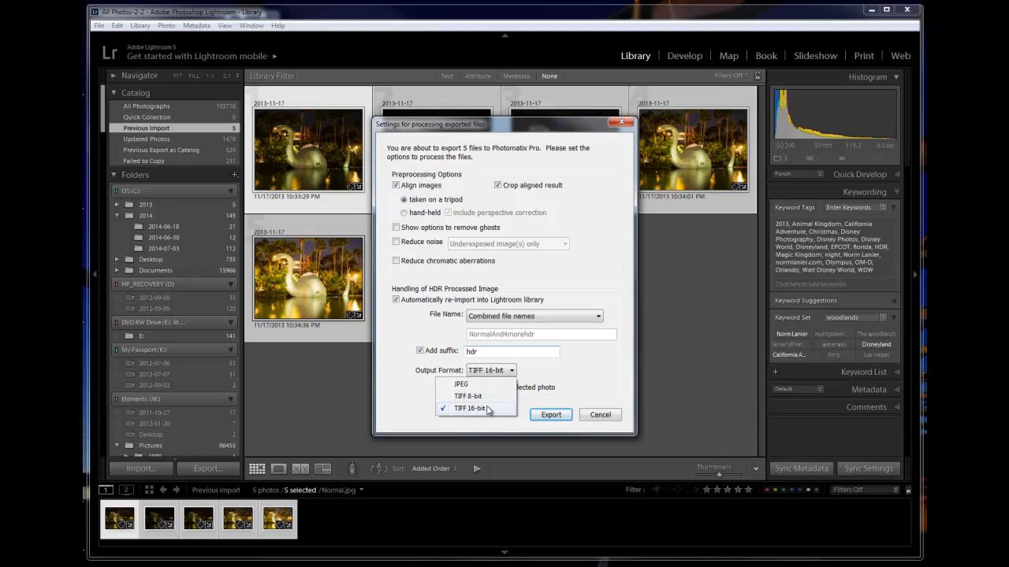
left_click(574, 365)
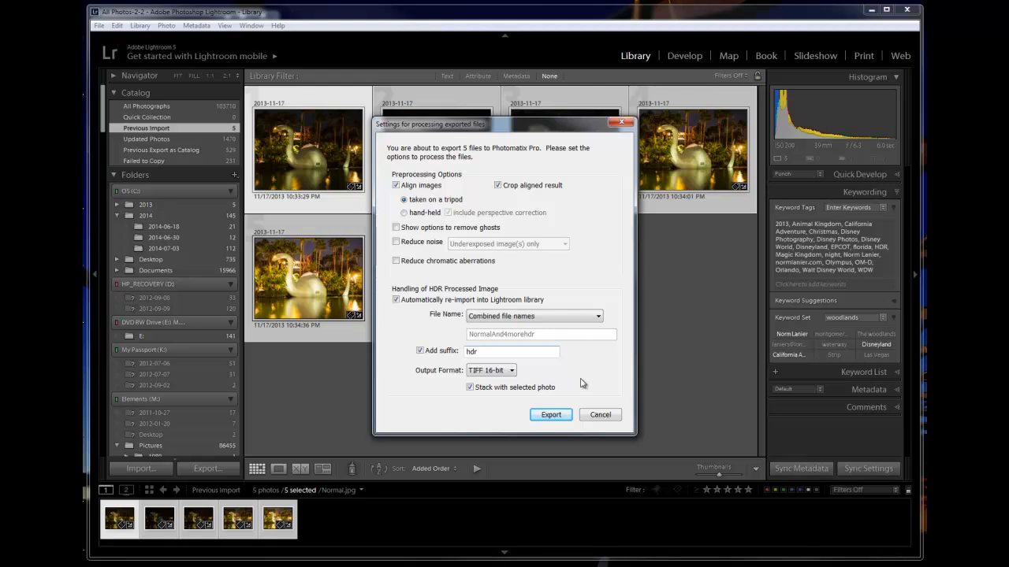
left_click(552, 414)
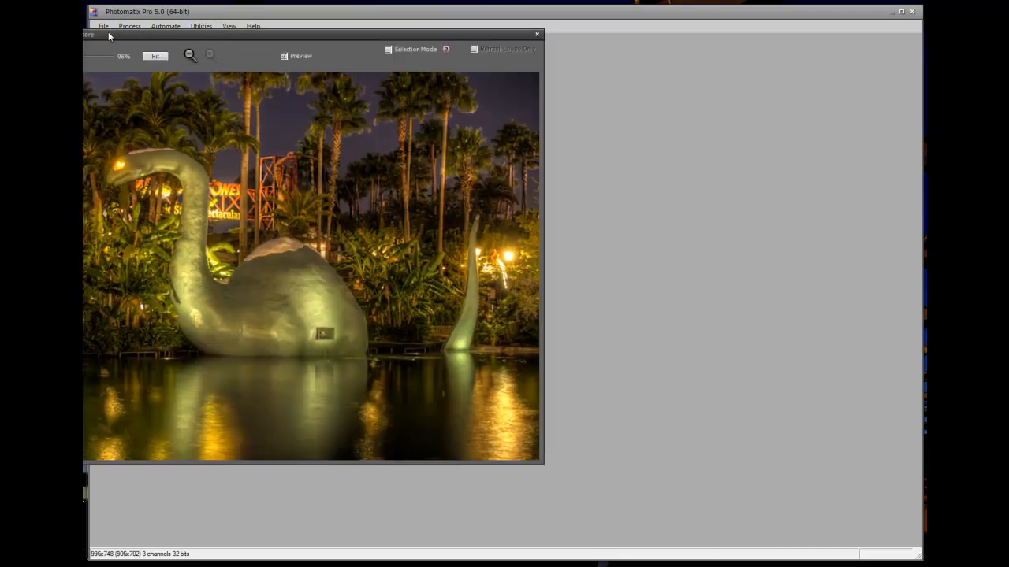
Step: Arrange the Photomatix Pro Adjustments and Preview windows side by side inside the main window
left_click_drag(106, 33, 483, 46)
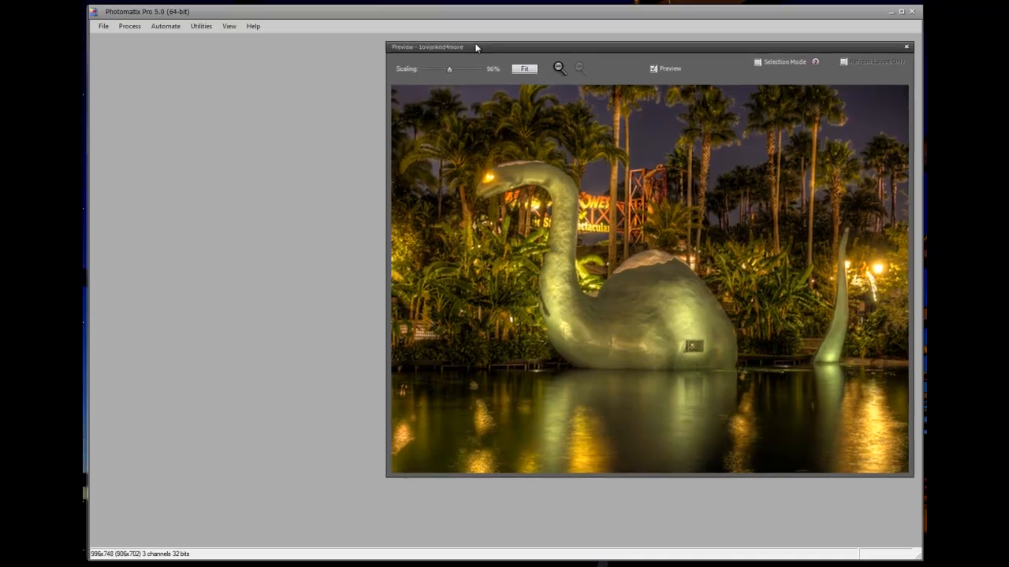
left_click_drag(39, 49, 145, 39)
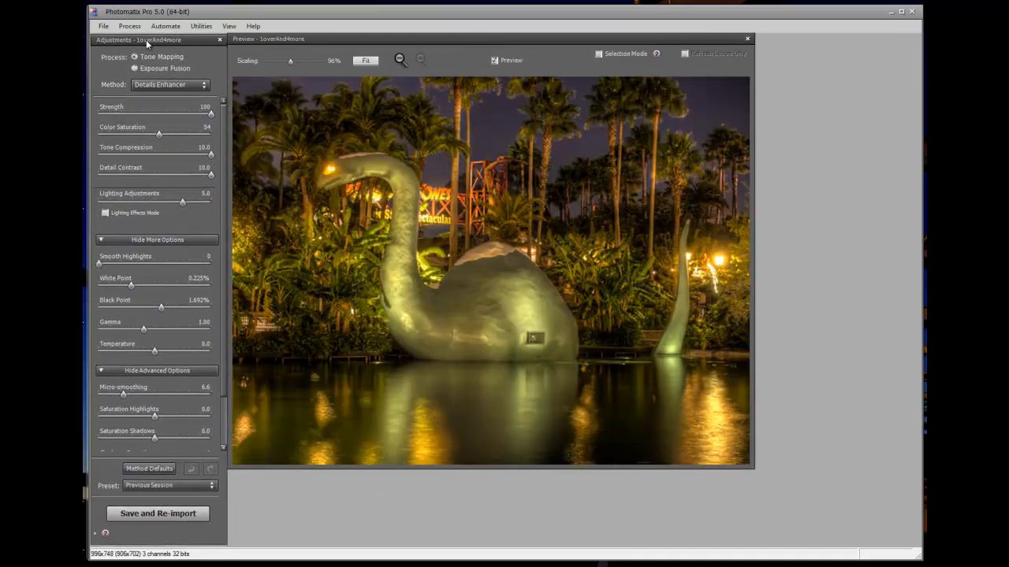
Step: Move the Preview window clear of the adjustments and enlarge its scaling to 113%
left_click_drag(479, 41, 485, 47)
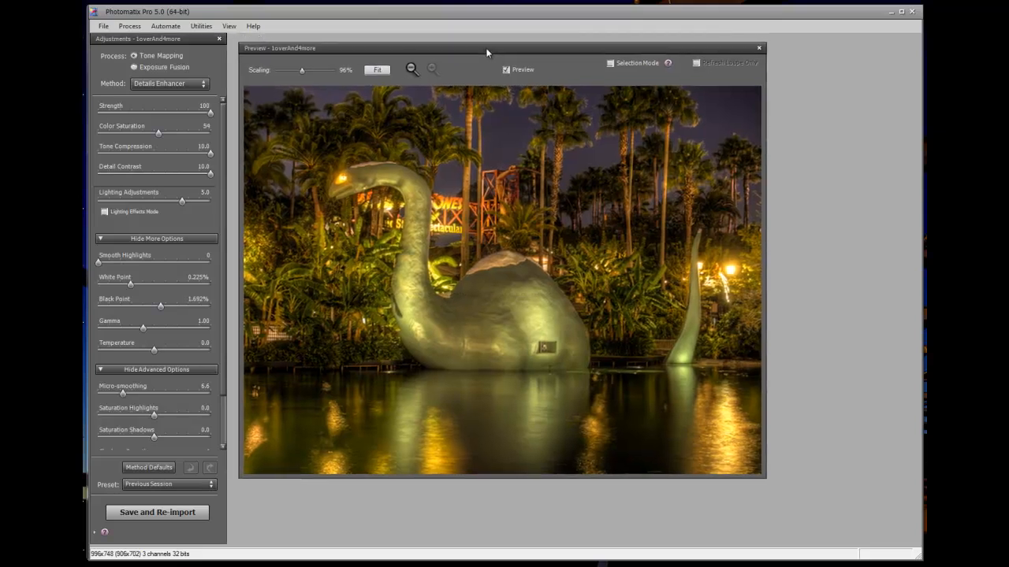
left_click_drag(300, 68, 312, 72)
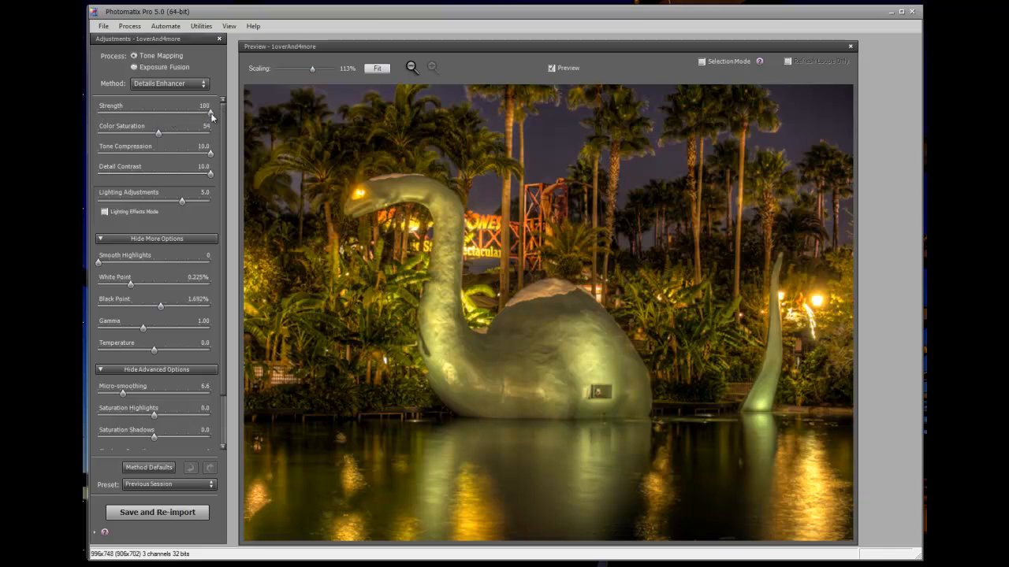
Step: Try the tone mapping Strength at 56 and restore it to 100
left_click_drag(212, 112, 156, 116)
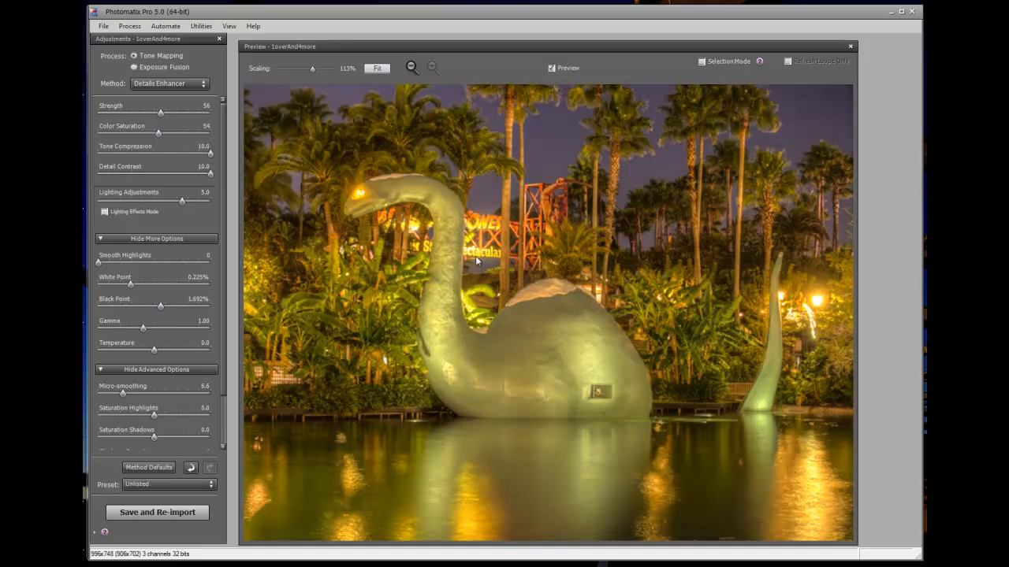
left_click_drag(160, 114, 224, 117)
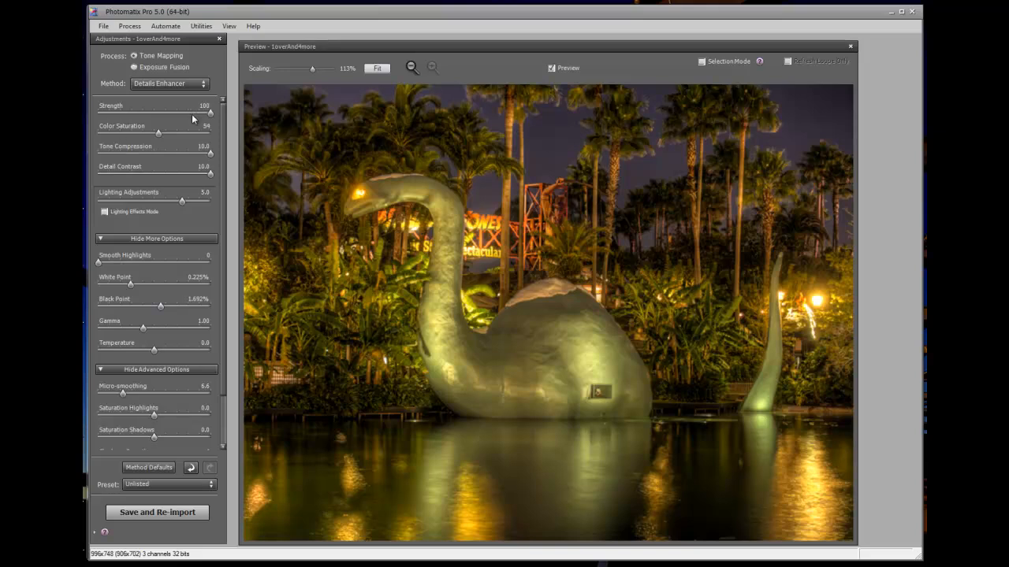
left_click_drag(192, 116, 119, 113)
Step: Try Tone Compression at -0.3 and return it to 10.0
left_click(210, 157)
left_click_drag(181, 157, 151, 153)
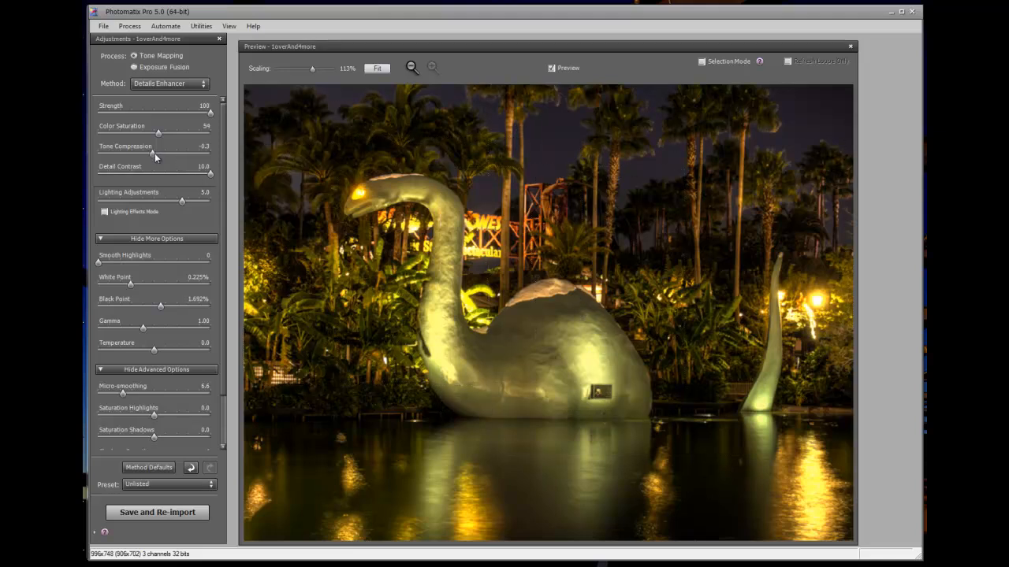
left_click_drag(152, 153, 213, 154)
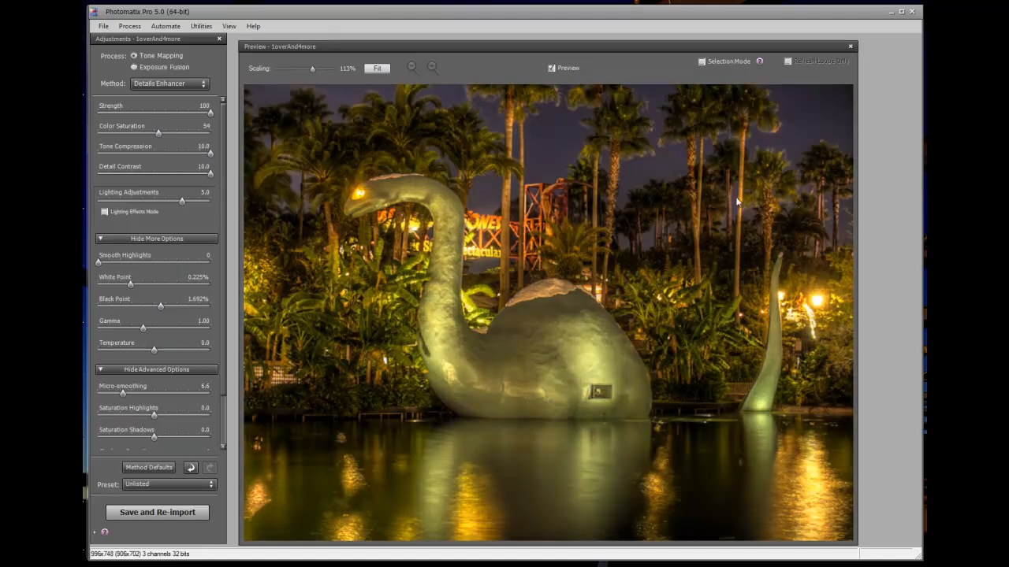
left_click(358, 195)
Step: Try Detail Contrast at -0.3 and raise it back to 10.0
left_click(153, 172)
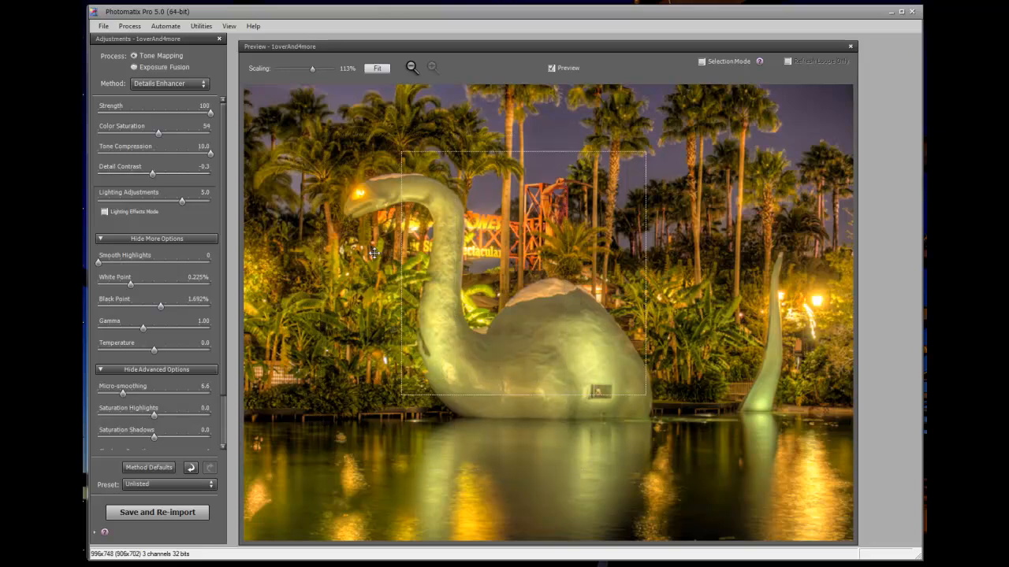
left_click(210, 174)
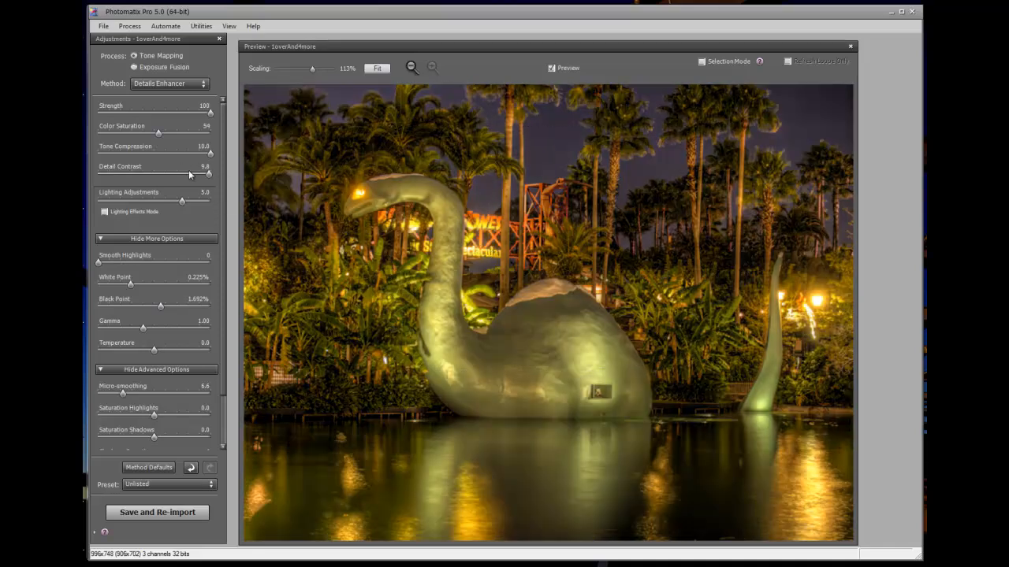
left_click(209, 175)
left_click(220, 174)
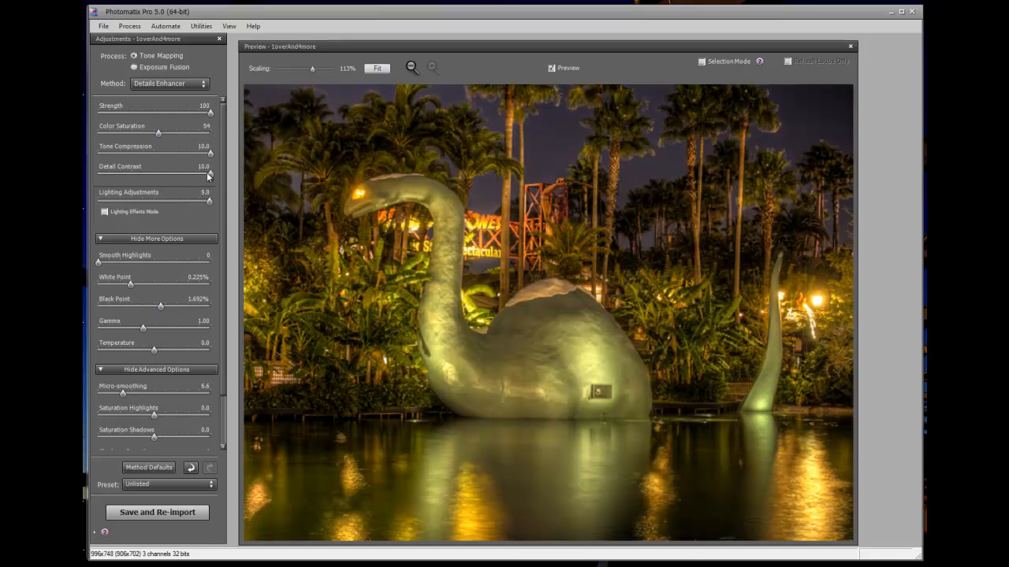
Step: Compare weaker and stronger Lighting Adjustments, including 5.7 and 2.2, and settle on 2.8
left_click_drag(209, 201, 186, 199)
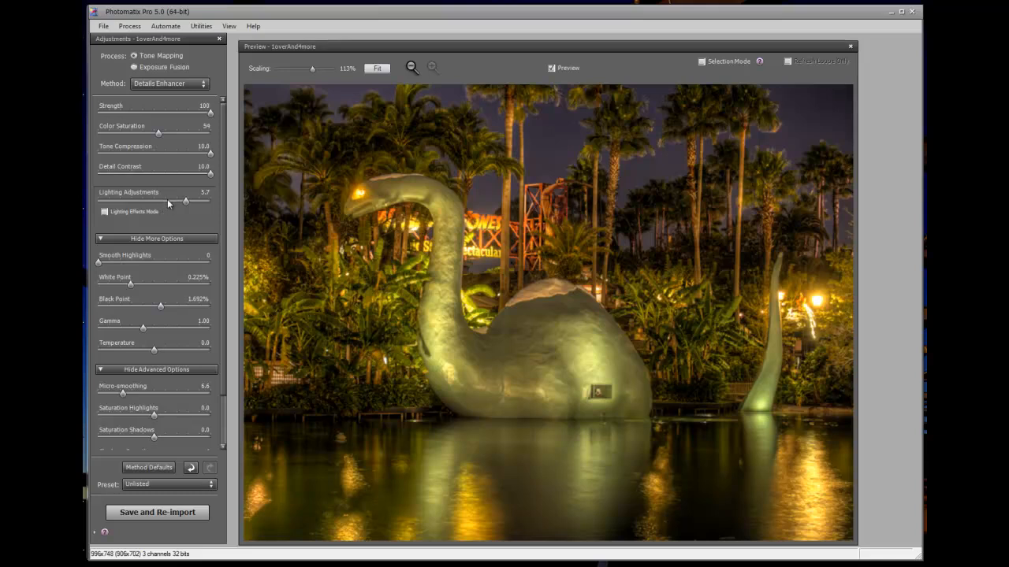
left_click(167, 201)
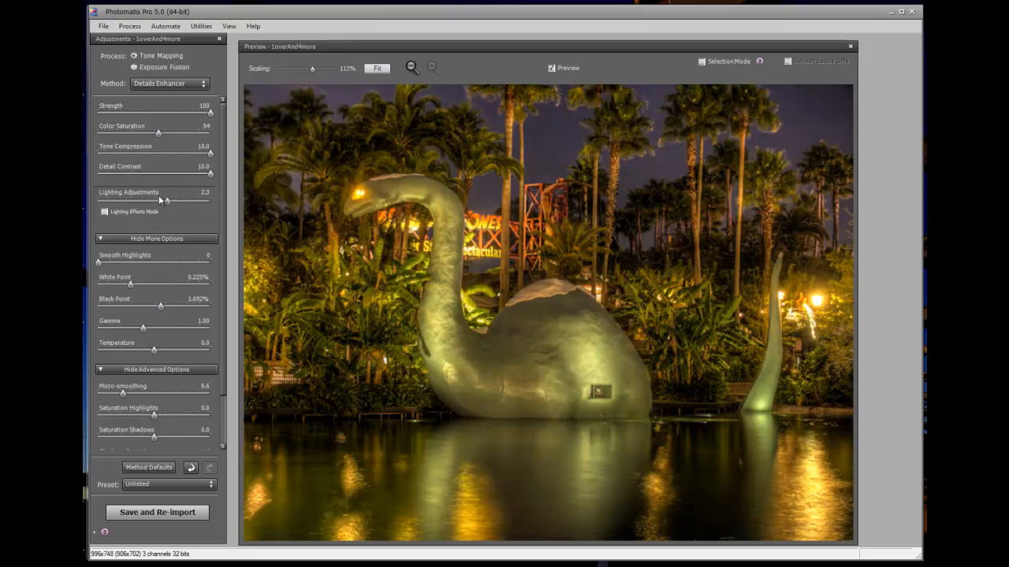
left_click(148, 201)
left_click(182, 201)
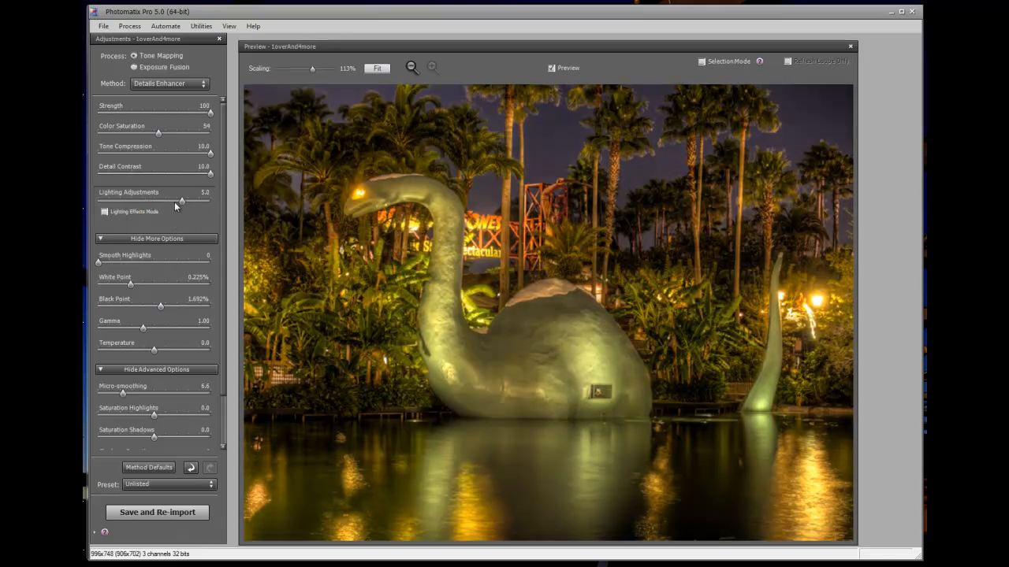
left_click(171, 202)
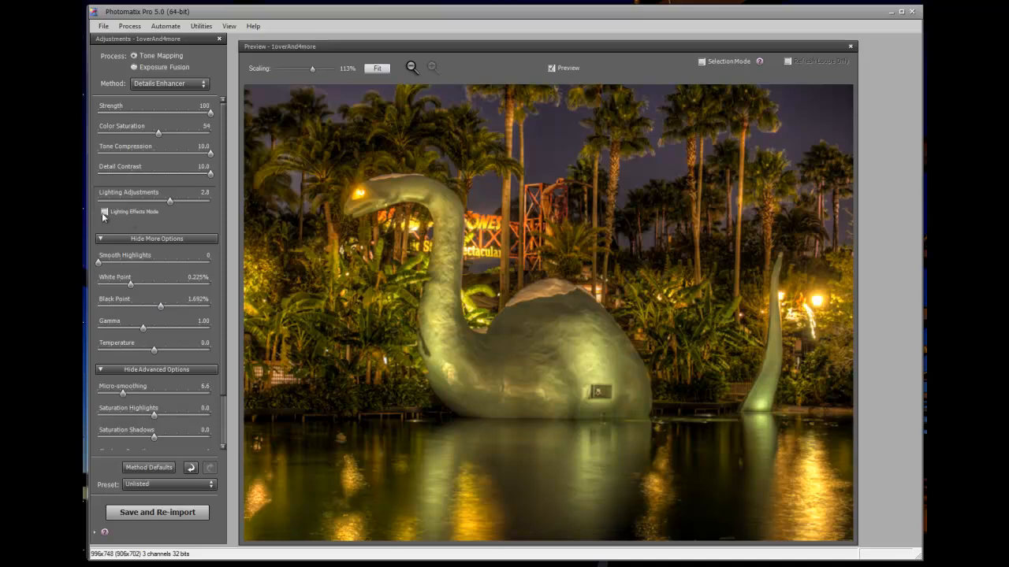
Step: Try the Lighting Effects mode with its preset lighting styles and turn it off again
left_click(105, 212)
left_click(165, 206)
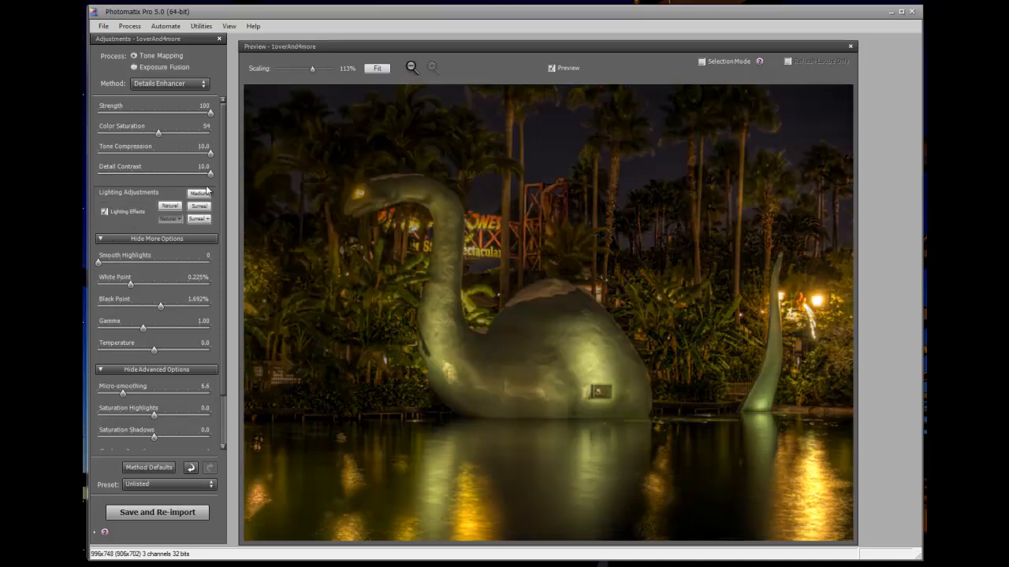
left_click(110, 214)
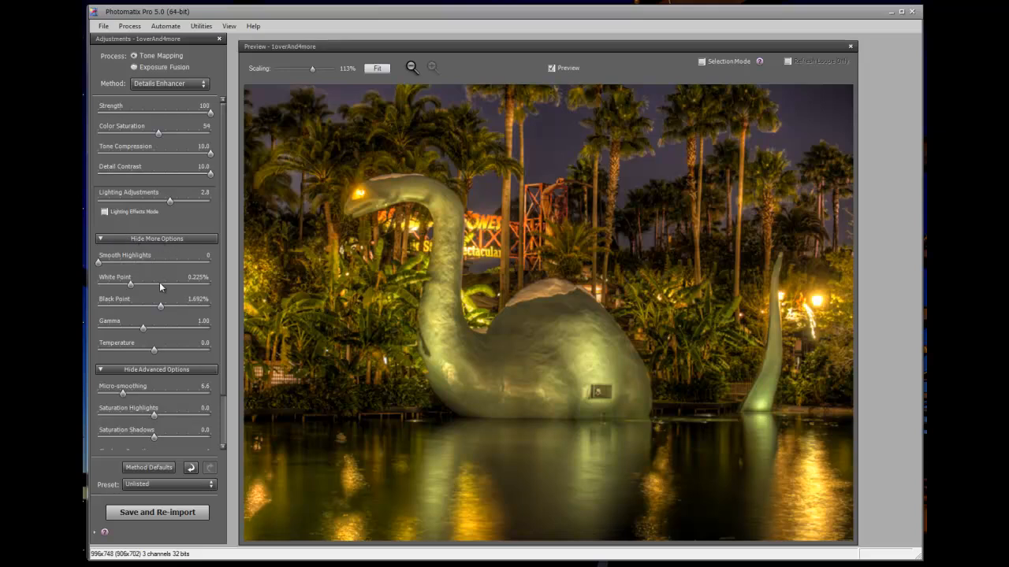
Step: Try Smooth Highlights at 59 and at stronger settings, and reset it to 0
scroll(160, 286, "down", 1)
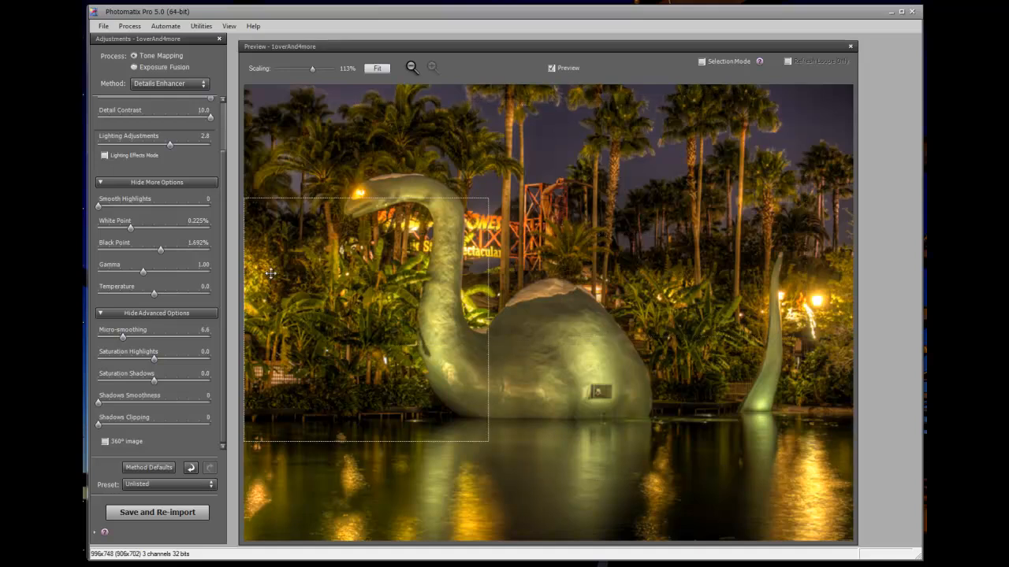
left_click(165, 207)
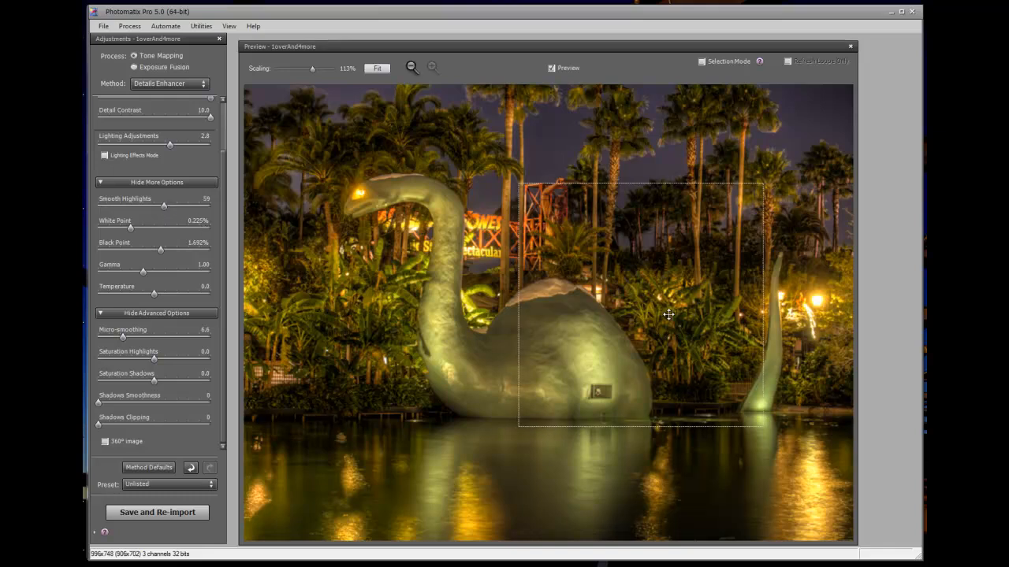
left_click(186, 207)
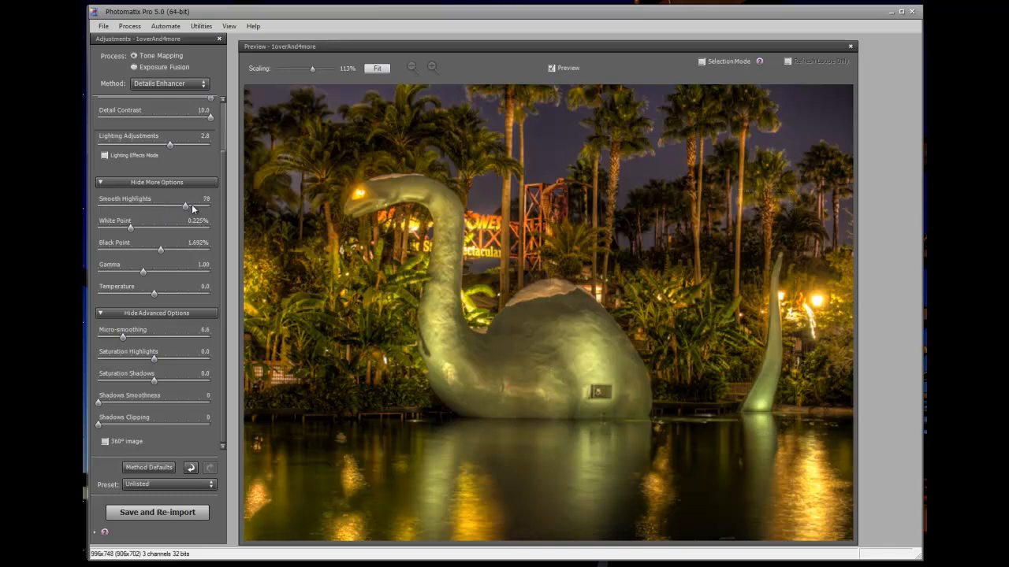
left_click(200, 206)
double_click(126, 203)
Step: Compare White Point settings between 0.000% and 3.655% and settle on 0.276%
left_click_drag(131, 229, 155, 228)
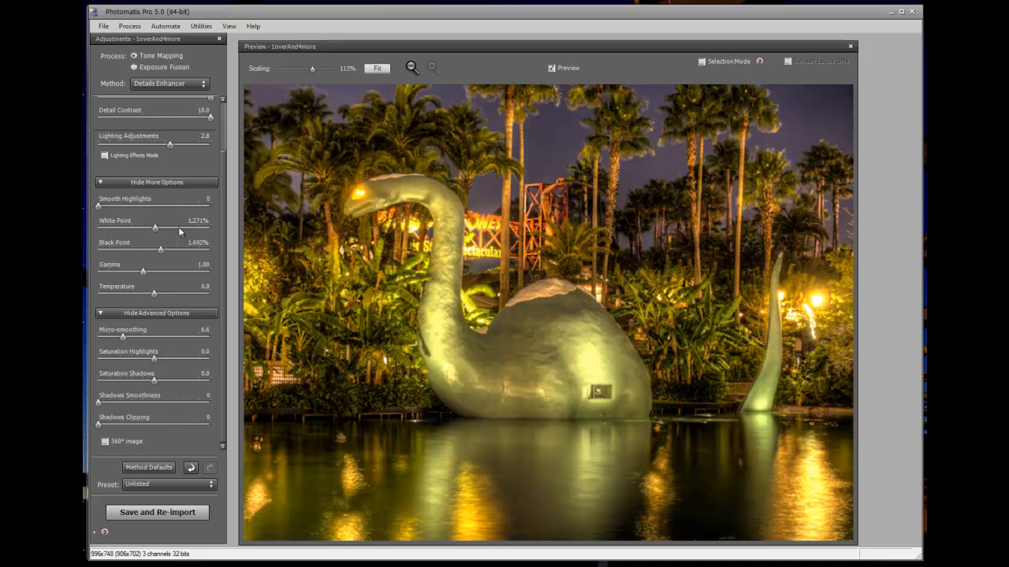
left_click(179, 230)
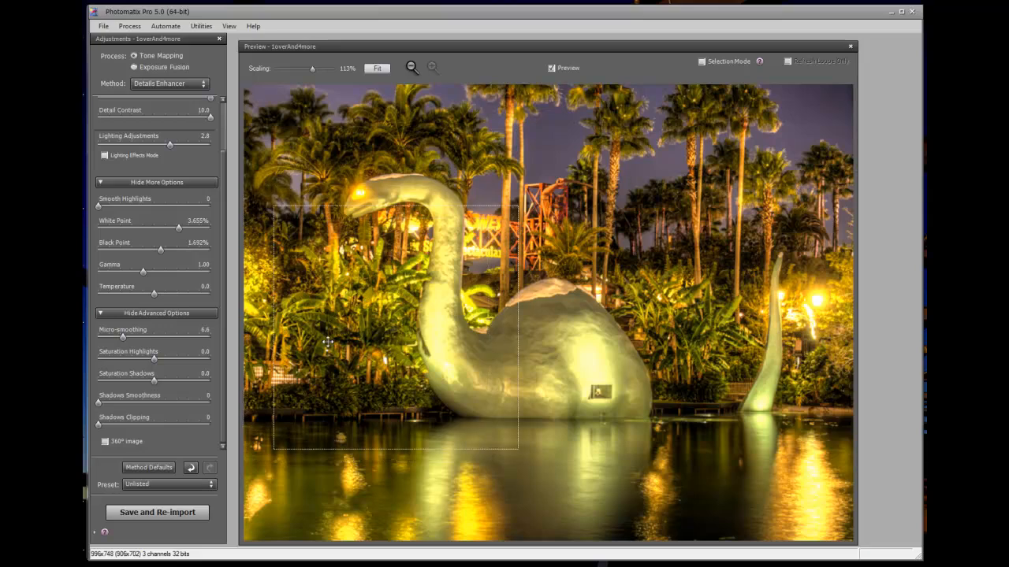
left_click(120, 230)
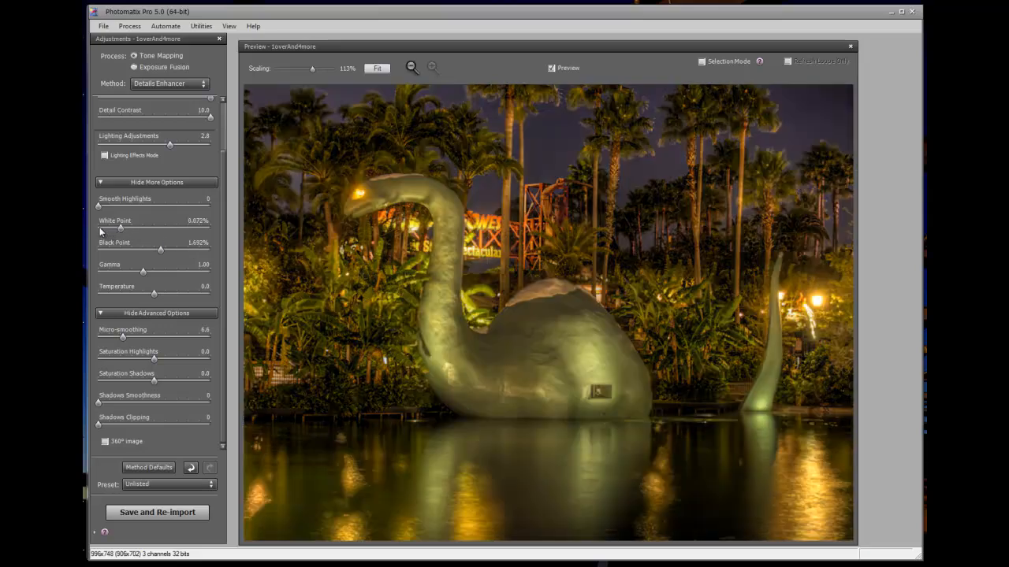
left_click(100, 229)
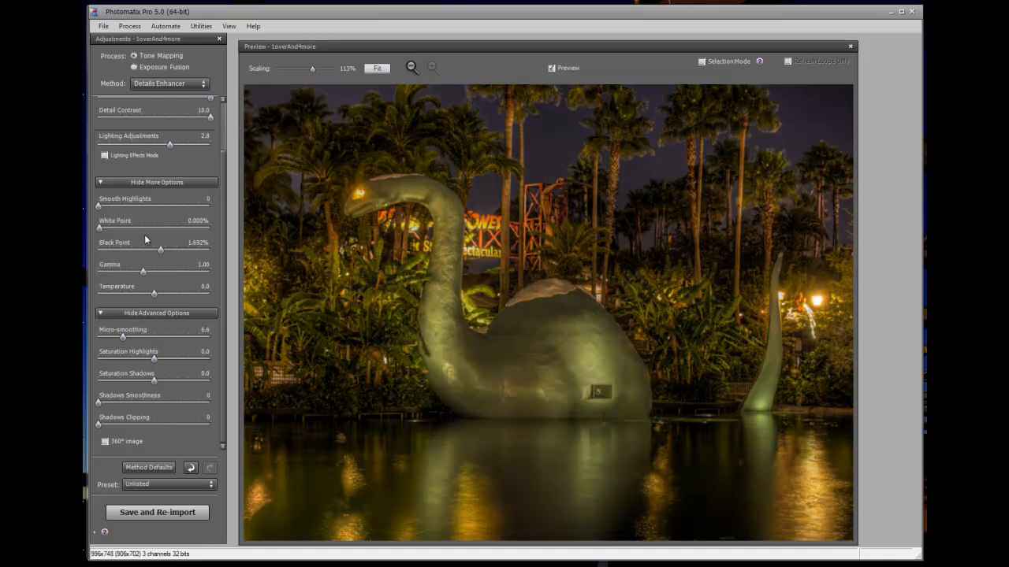
left_click(120, 229)
left_click(125, 229)
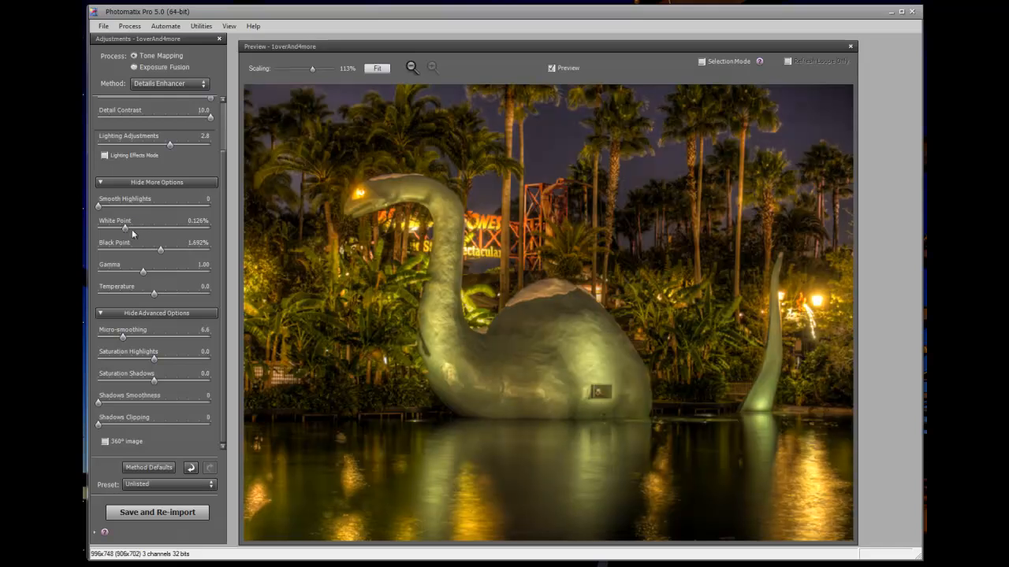
left_click(133, 229)
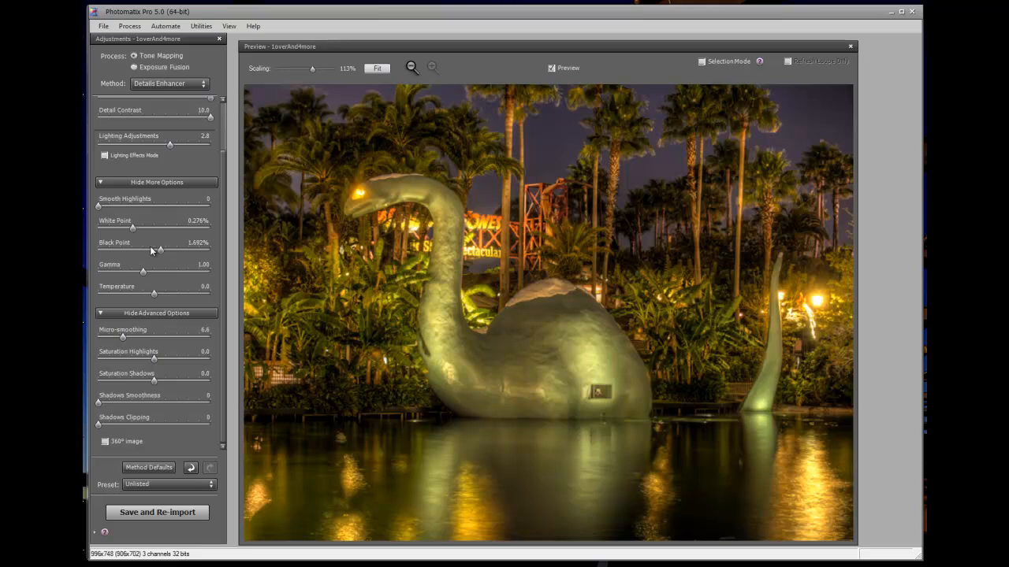
Step: Compare Black Point settings between 0.000% and 1.986% and settle on 0.926%
left_click(97, 247)
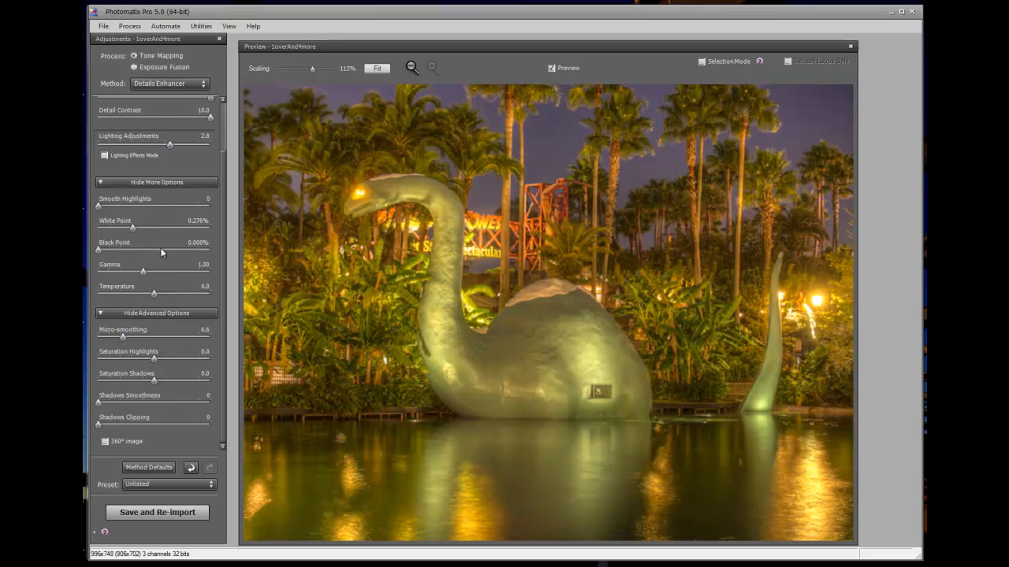
left_click(162, 250)
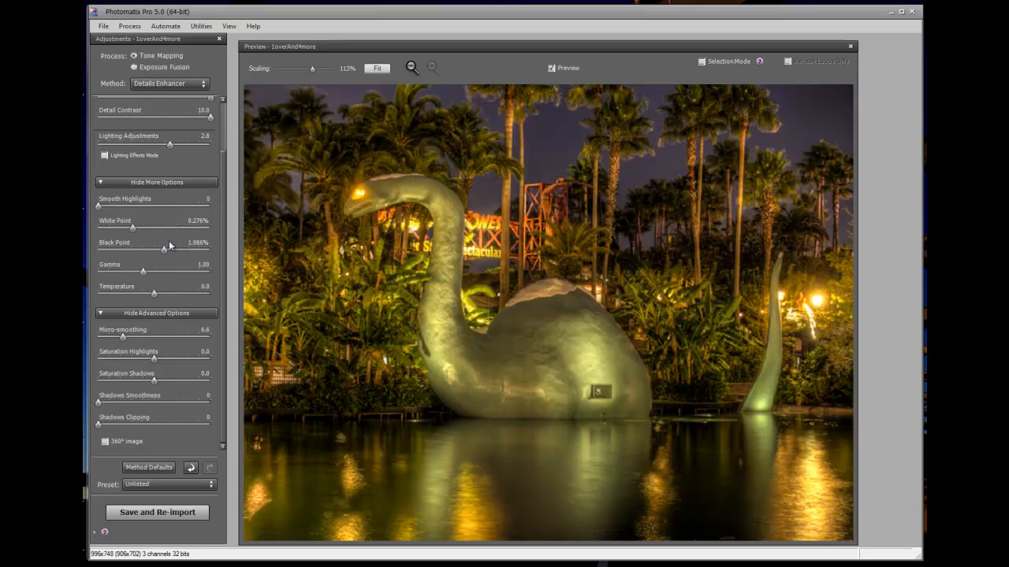
left_click(157, 249)
left_click(155, 251)
left_click_drag(153, 252, 149, 252)
Step: Try Gamma at 0.73 and 1.45 and return it to 1.00
left_click(164, 271)
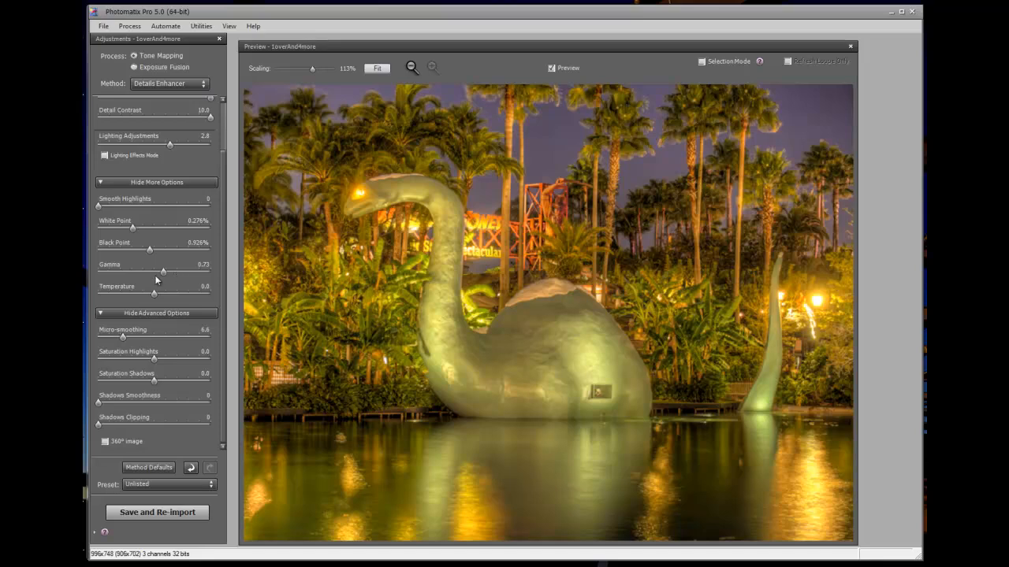
left_click(119, 271)
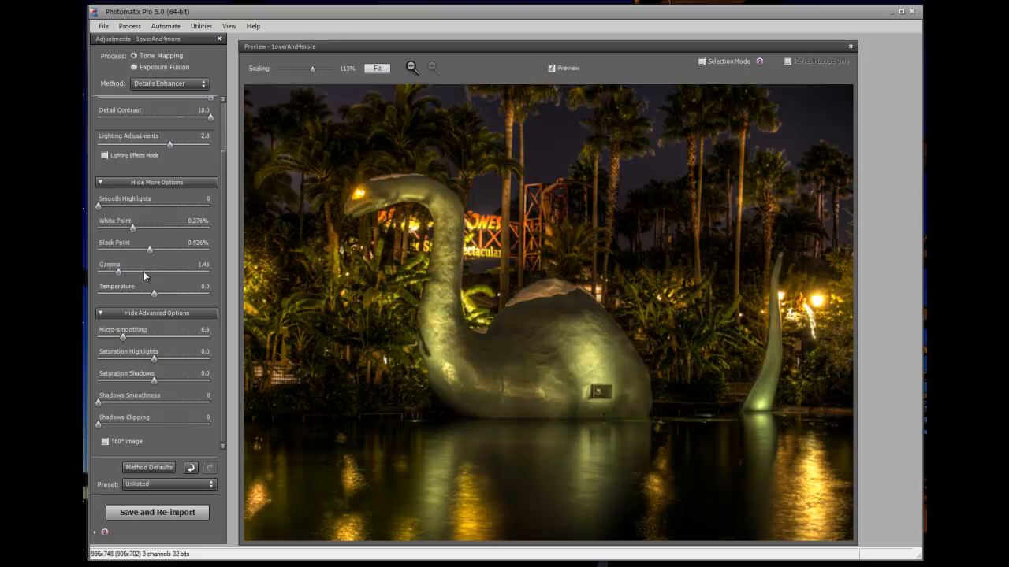
left_click_drag(115, 270, 143, 272)
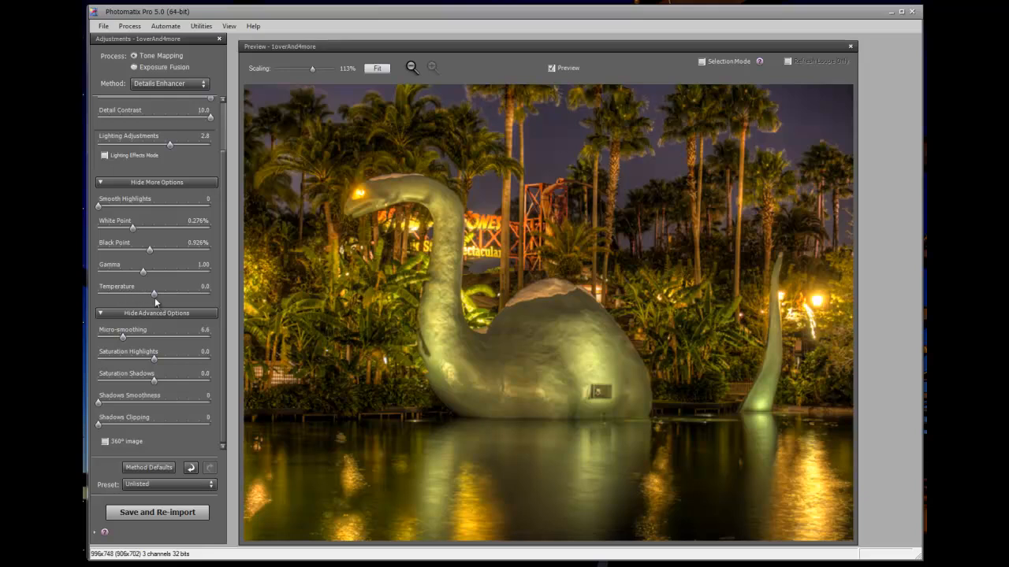
Step: Try a warmer and a cooler Temperature and reset it to 0.0
left_click_drag(155, 294, 178, 294)
left_click_drag(177, 294, 117, 295)
double_click(127, 290)
Step: Compare Micro-smoothing at 0.0, 2.3, 5.9 and 13.0 on the dinosaur and settle on 6.4
left_click_drag(123, 339, 89, 340)
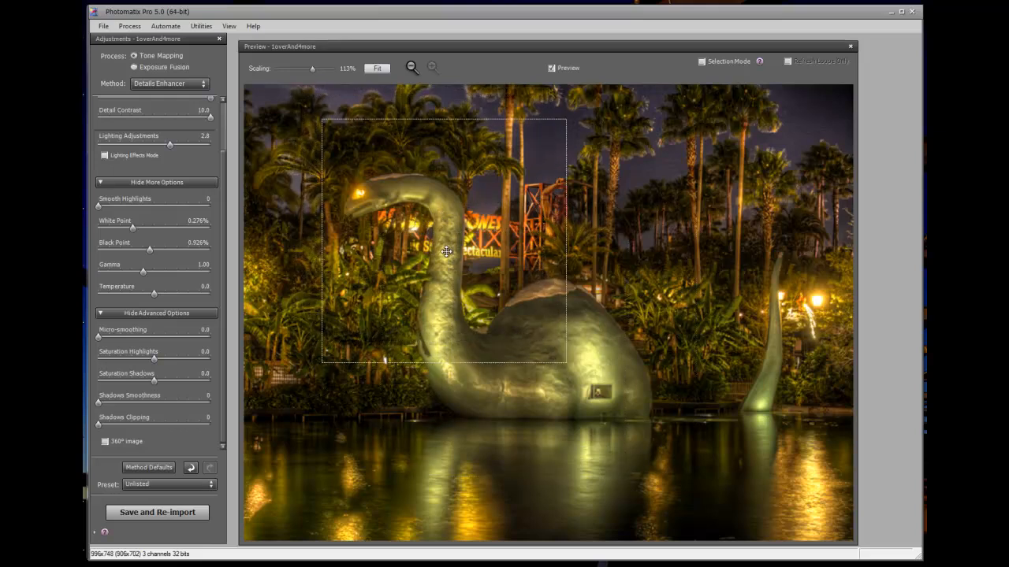
left_click_drag(443, 257, 439, 341)
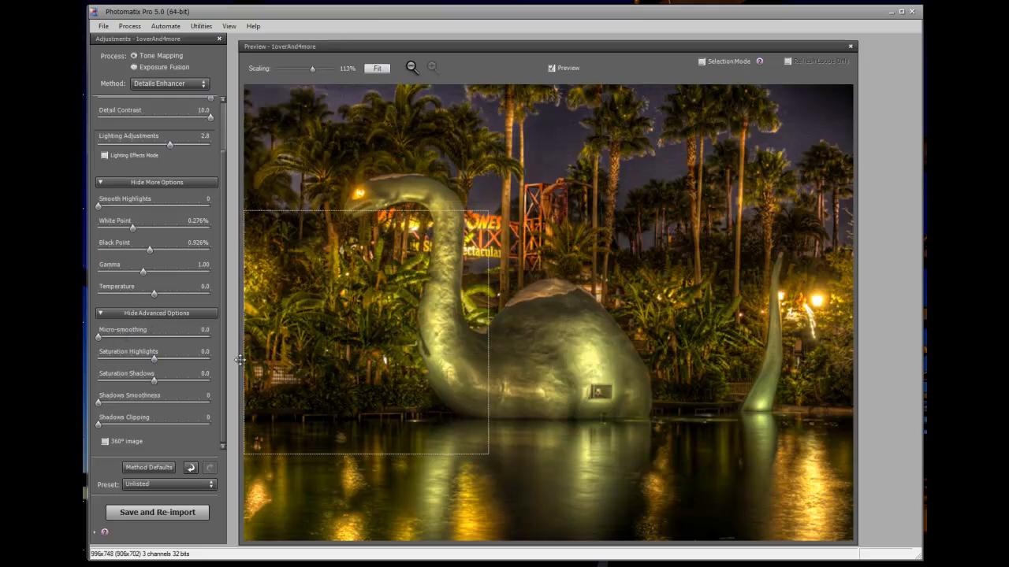
left_click(108, 338)
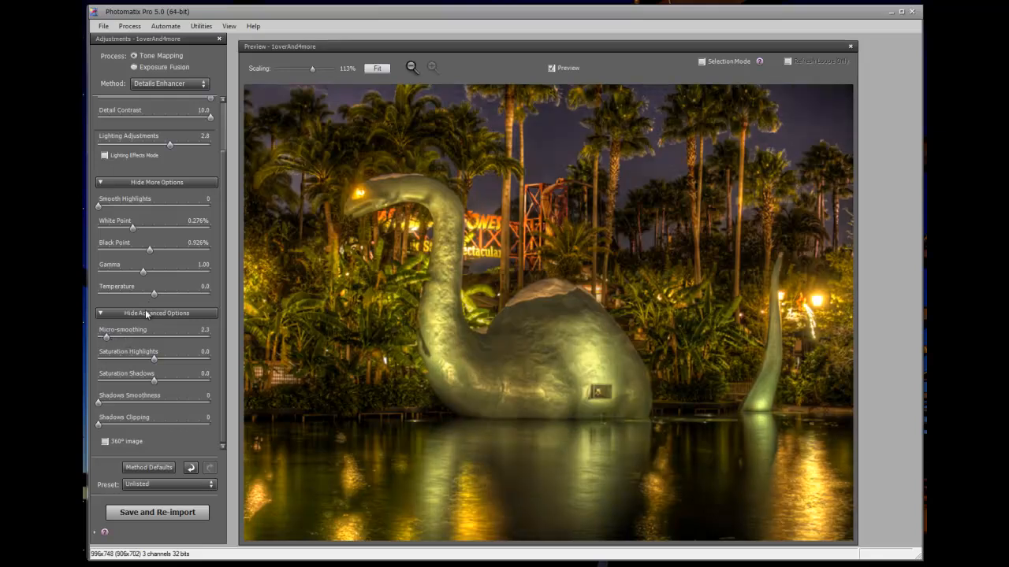
left_click(120, 335)
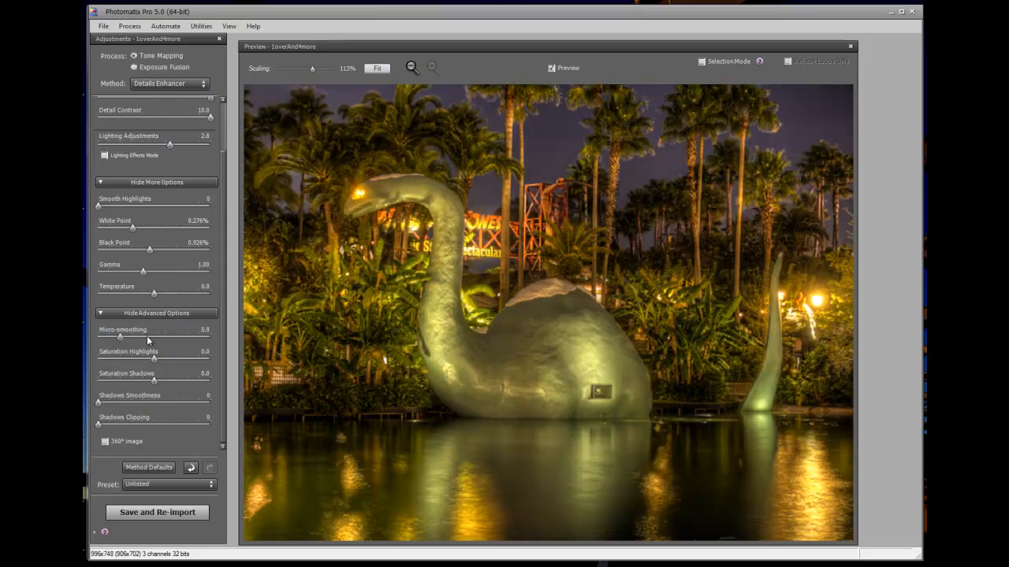
left_click(147, 337)
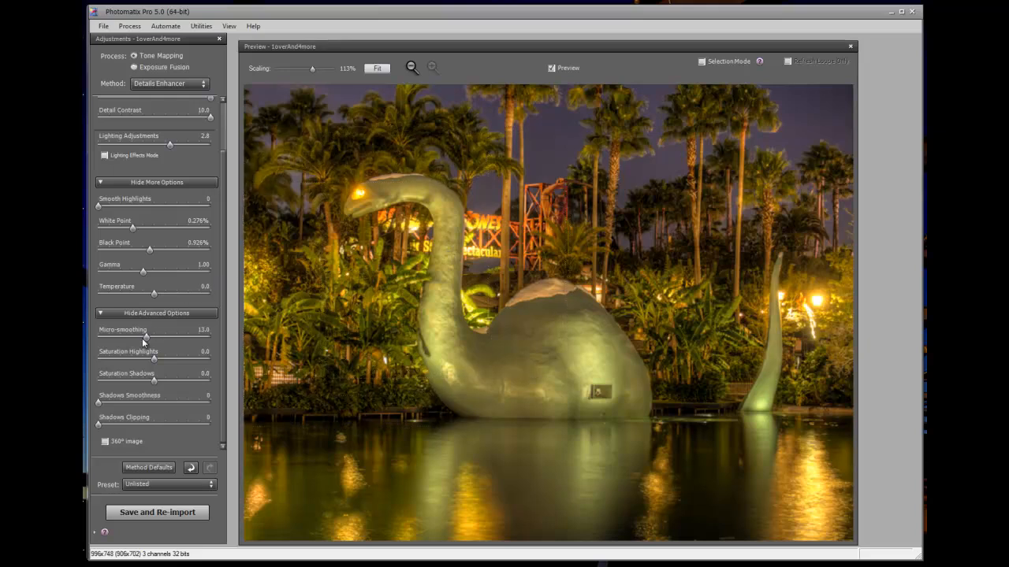
left_click(122, 338)
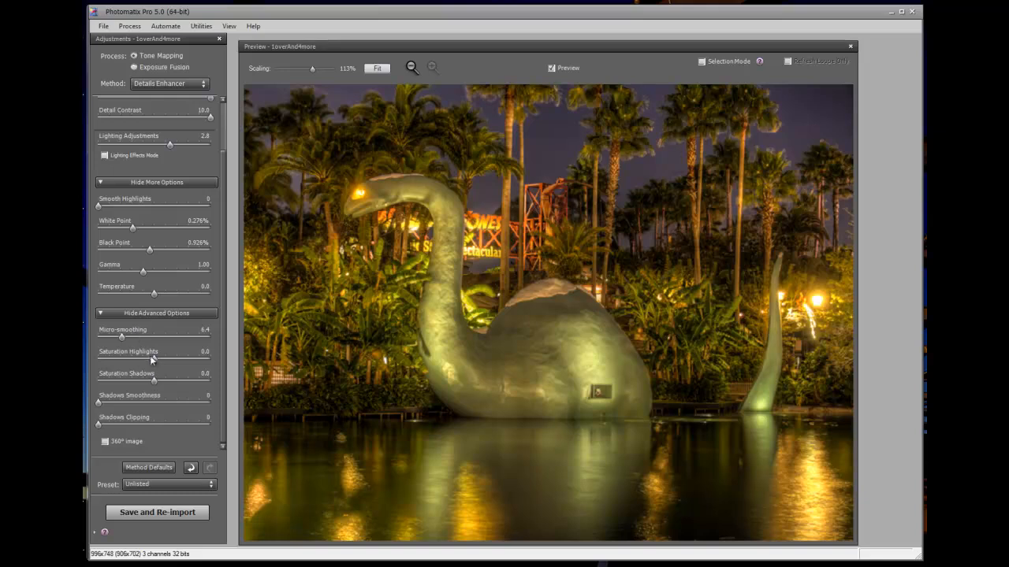
Step: Try Saturation Highlights at 10.0 to see its effect on the bright areas and reset it to 0.0
left_click(210, 358)
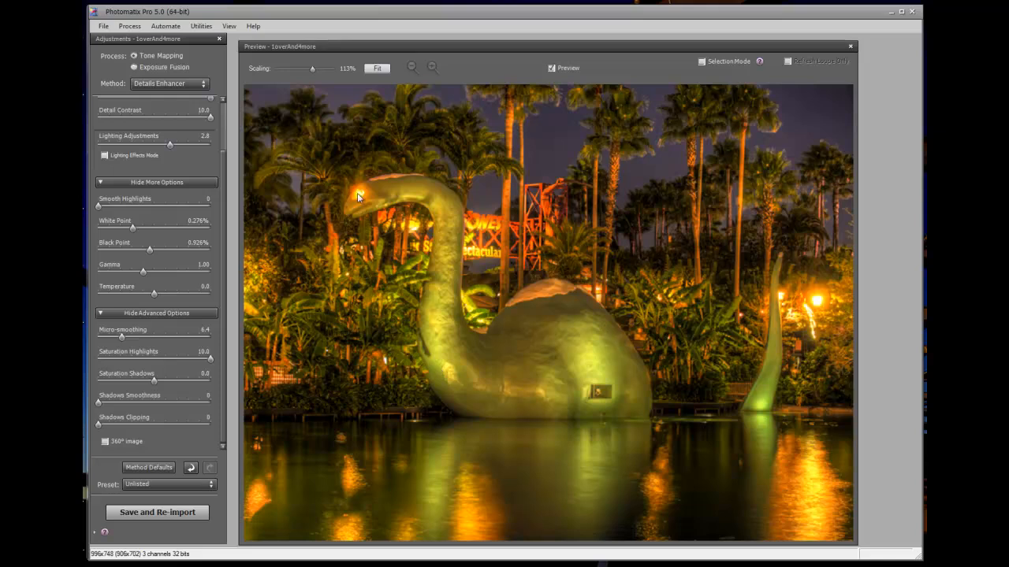
left_click_drag(824, 298, 365, 199)
double_click(119, 355)
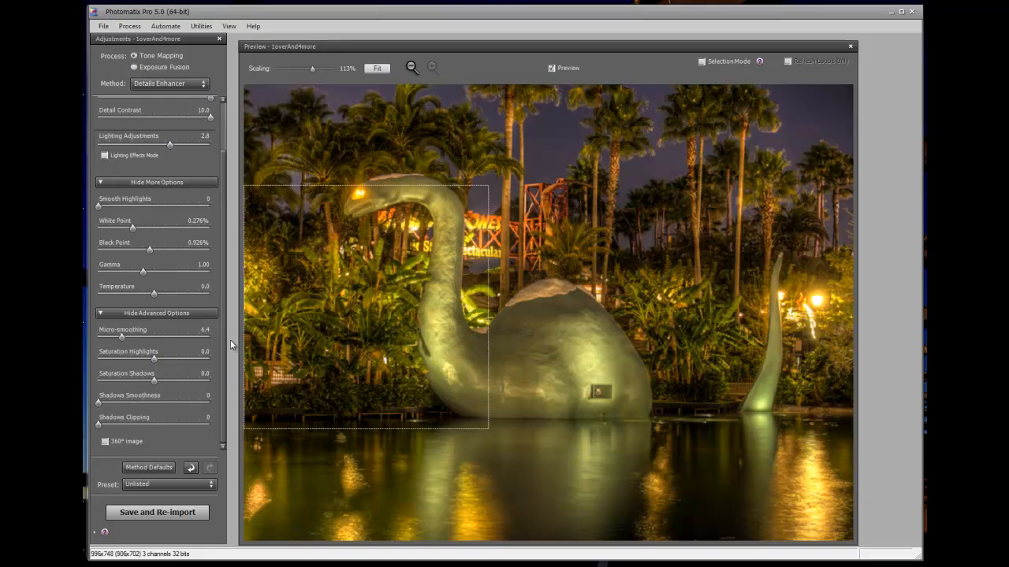
Step: Try Shadows Smoothness at 54 and 82 and reset it to 0
left_click(158, 400)
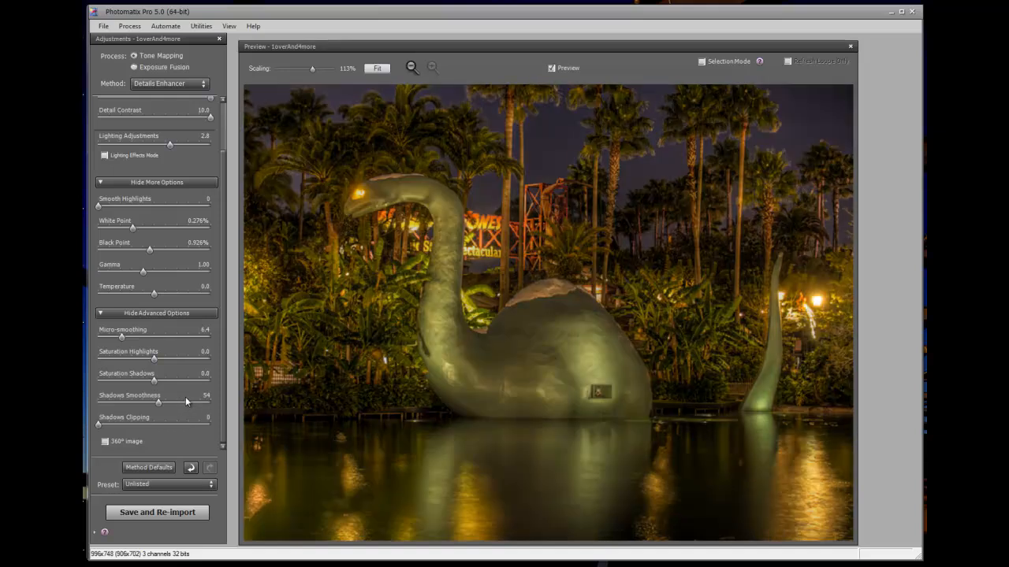
left_click(190, 401)
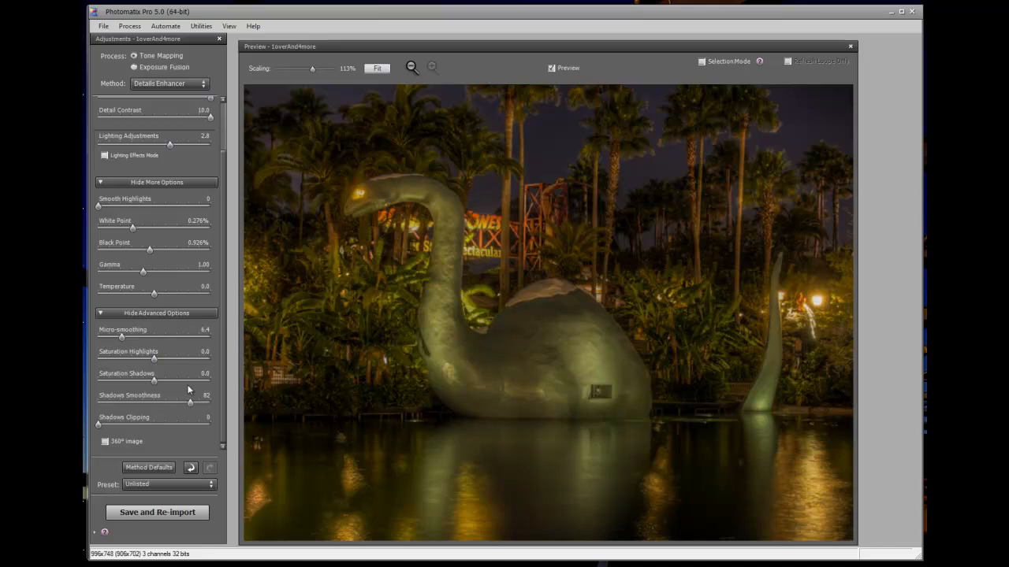
double_click(131, 397)
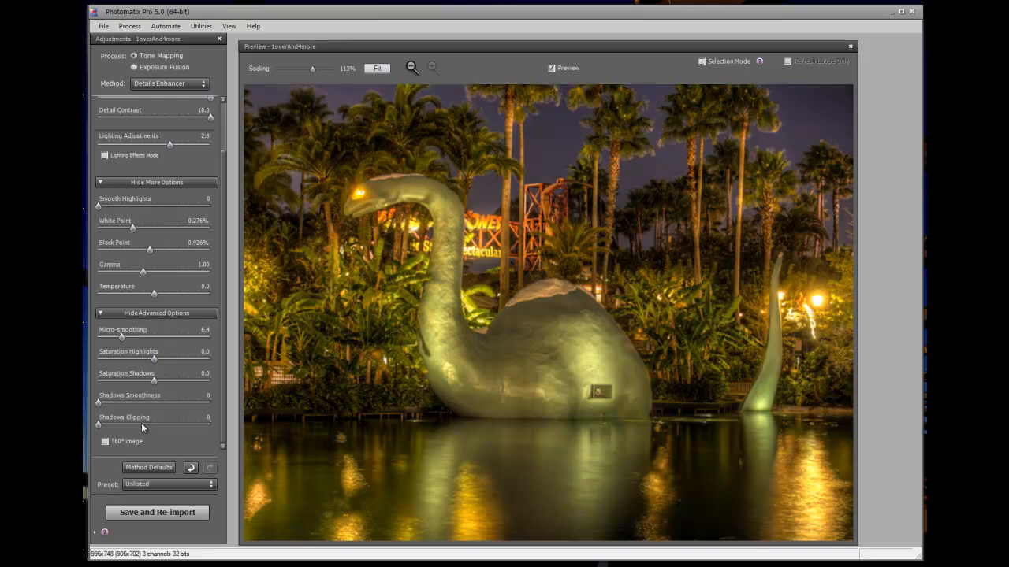
Step: Try three increasing Shadows Clipping settings and reset it to 0
left_click(144, 426)
left_click(177, 425)
left_click(198, 426)
double_click(136, 425)
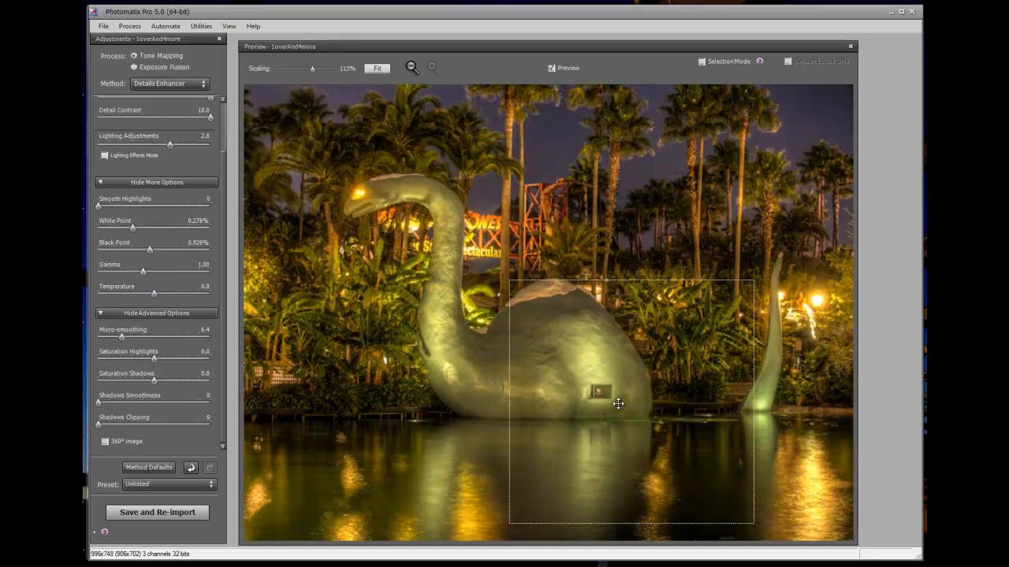
Step: Save the tone-mapped image, re-import it into Lightroom and select the first photo in the library grid
left_click(154, 511)
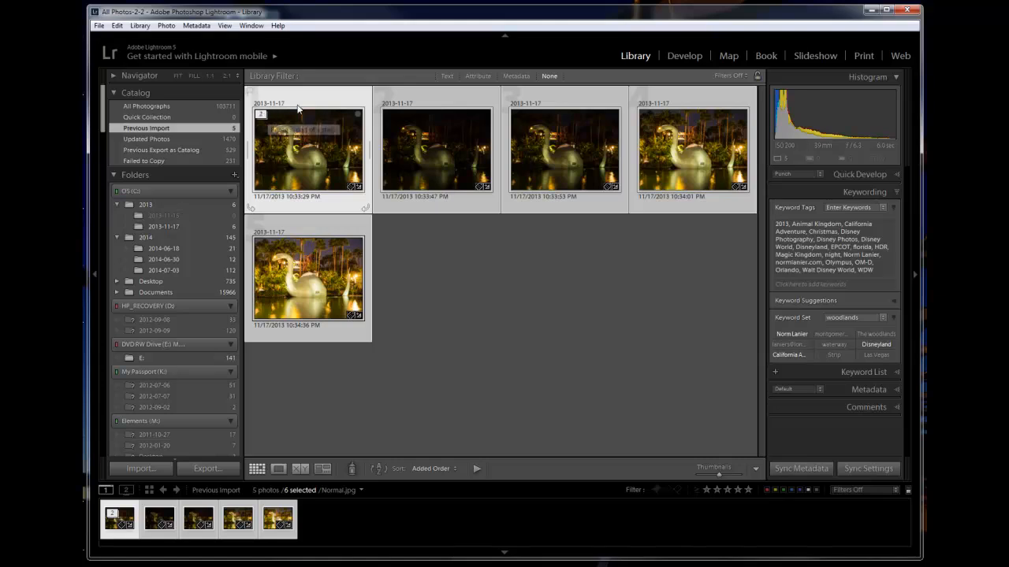
left_click(304, 106)
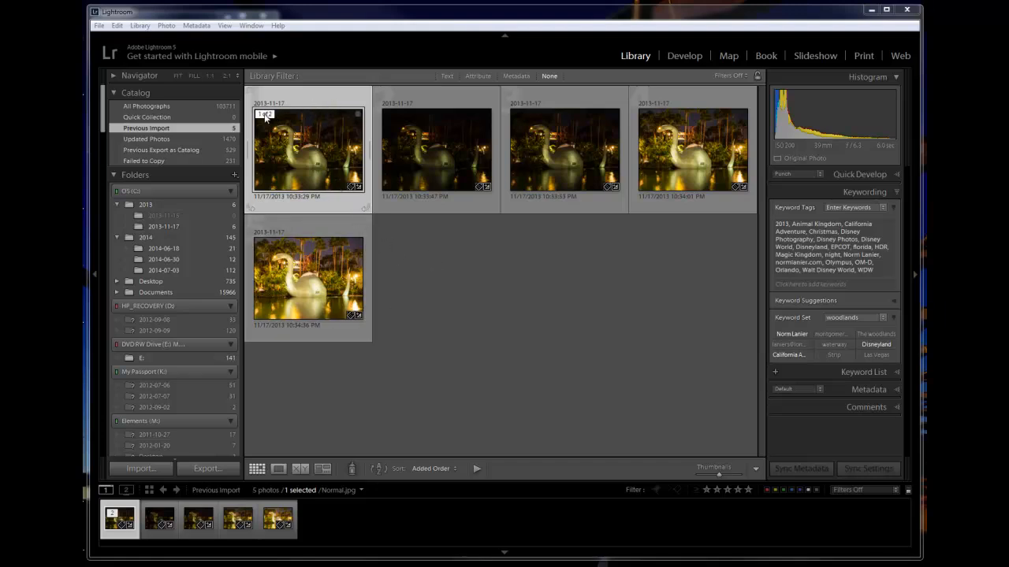
Step: Try to expand the first photo's stack of two among the previously imported photos
left_click(296, 119)
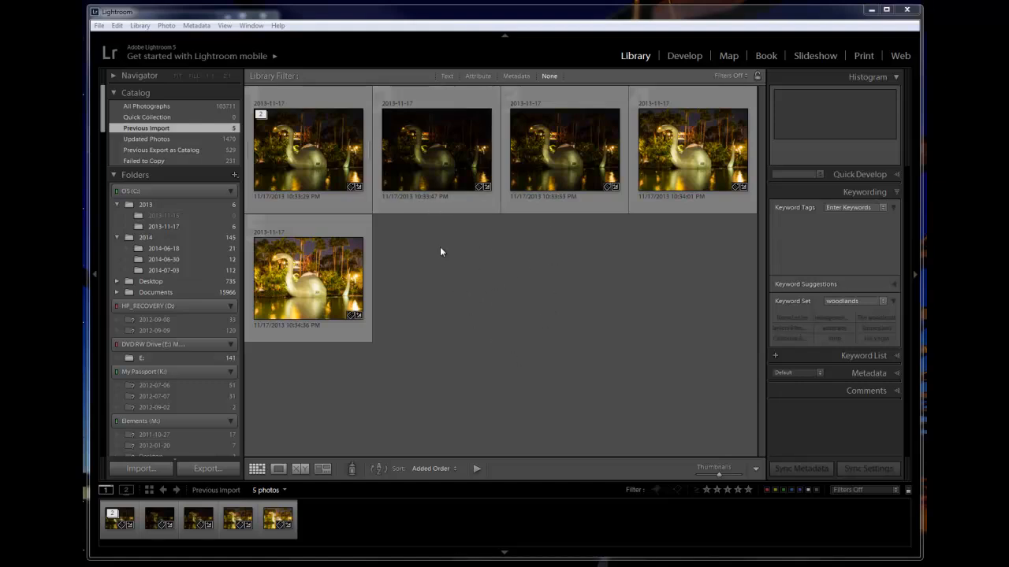
left_click(261, 115)
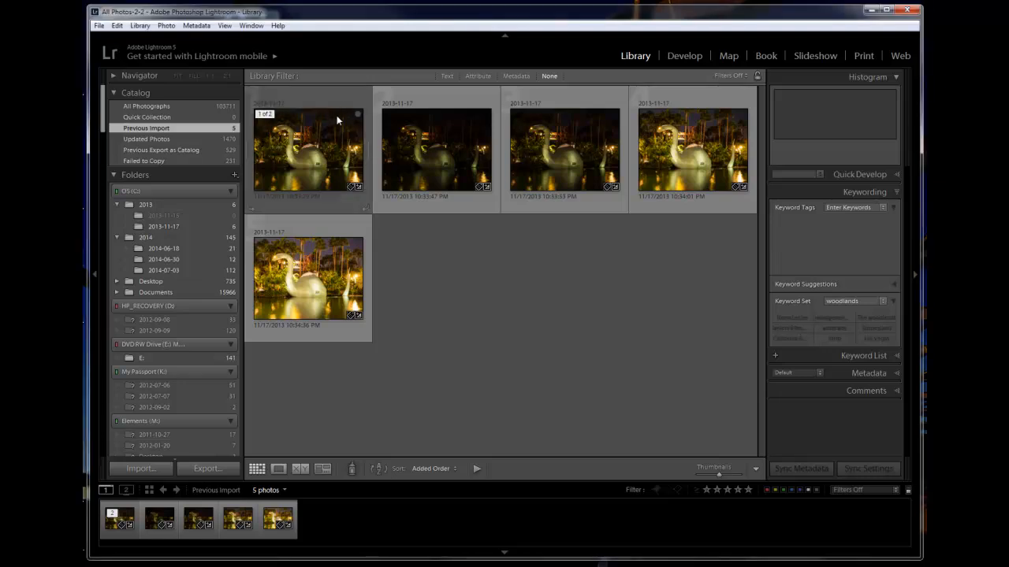
left_click(268, 117)
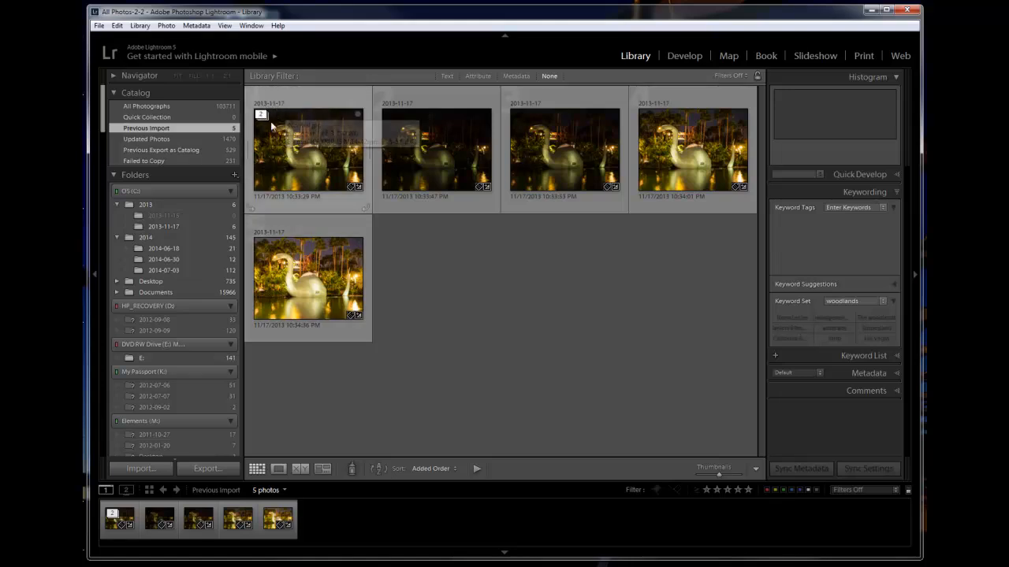
Step: Show the 2013-11-17 folder and expand the first photo's stack of two to reveal the HDR image
left_click(176, 226)
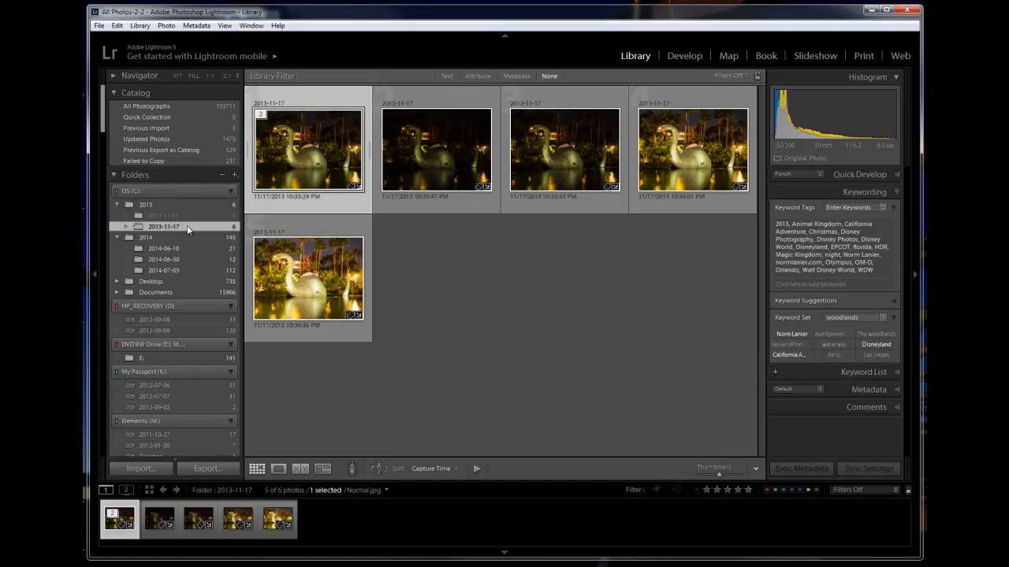
left_click(261, 116)
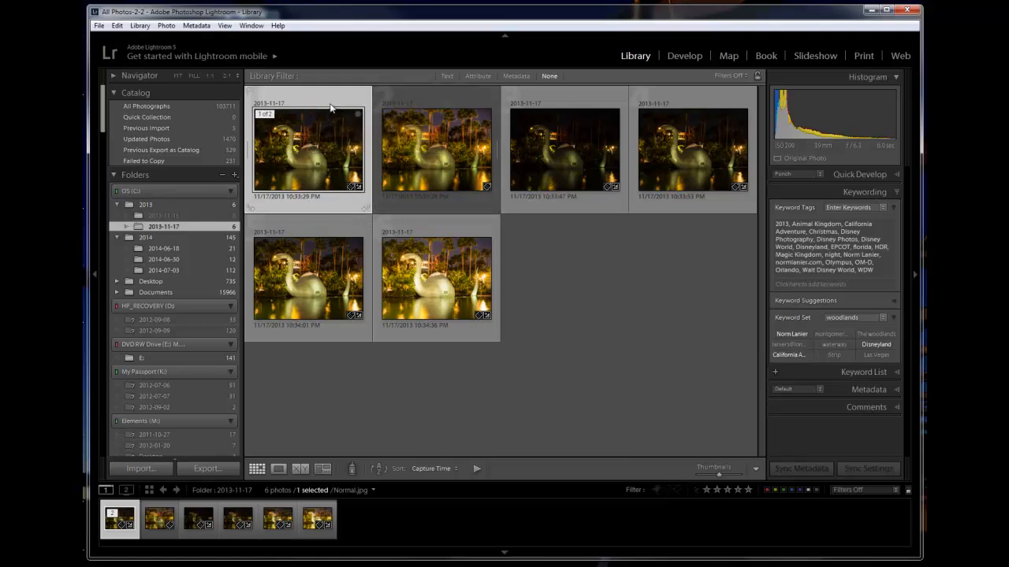
Step: Compare the original Normal.jpg with NormalAnd4morehdr.tif in the enlarged single-photo view, switching between them several times
double_click(320, 102)
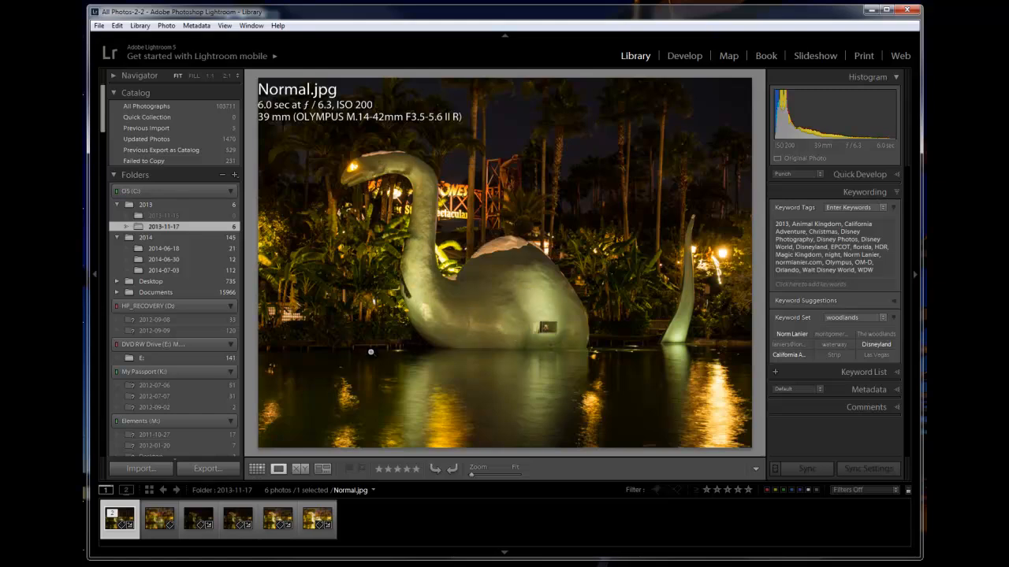
left_click(161, 514)
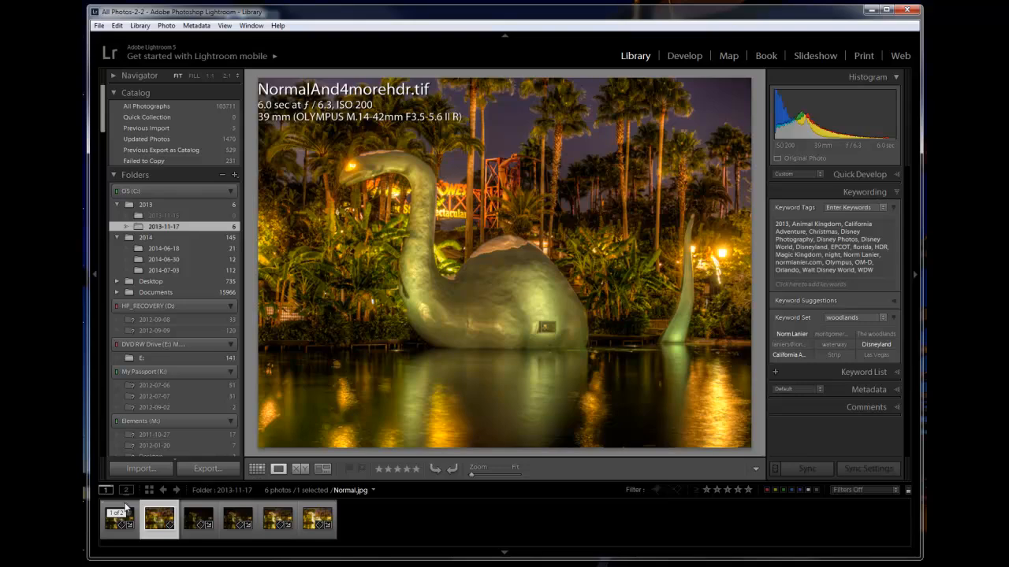
left_click(124, 511)
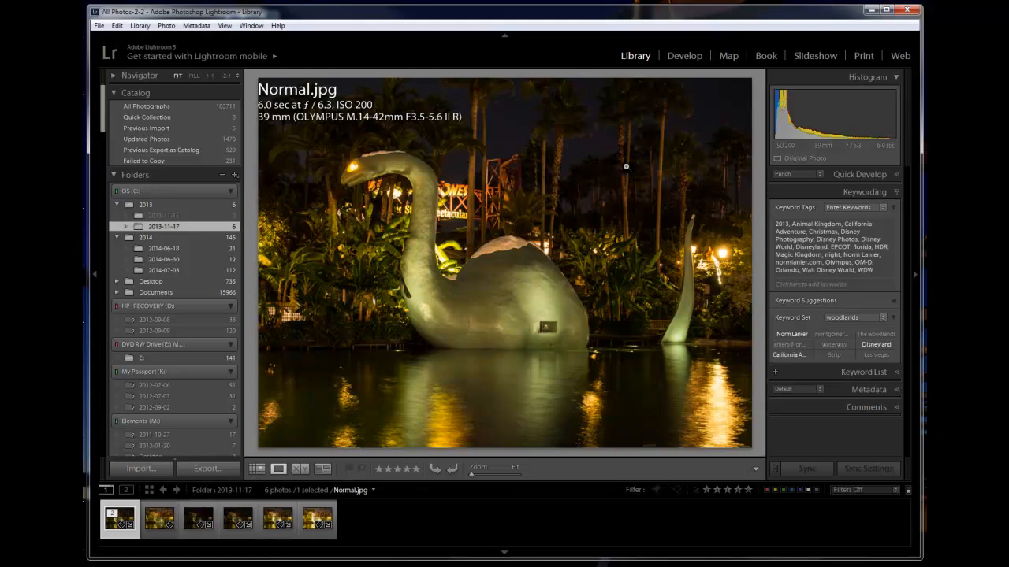
left_click(159, 517)
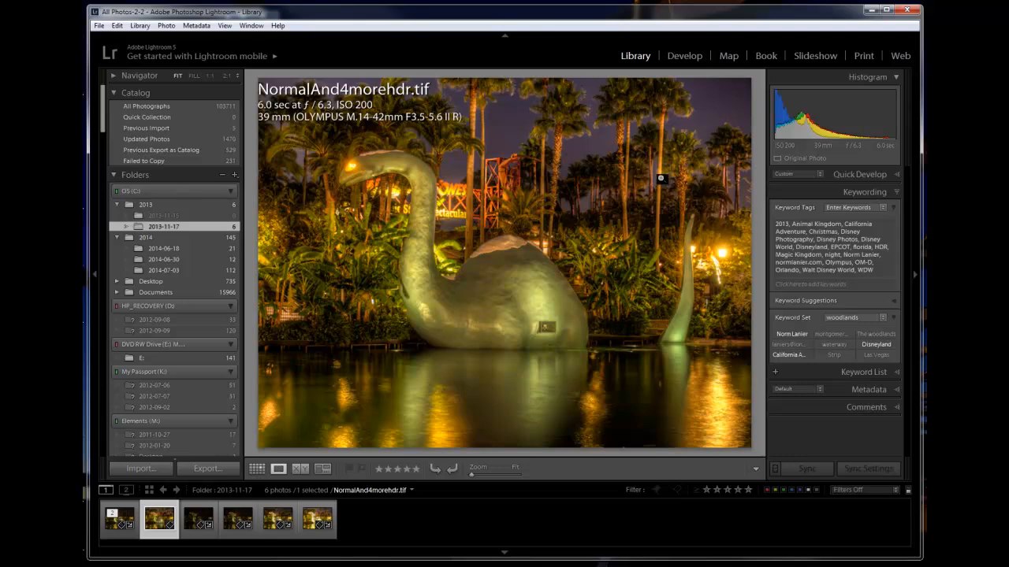
left_click(122, 517)
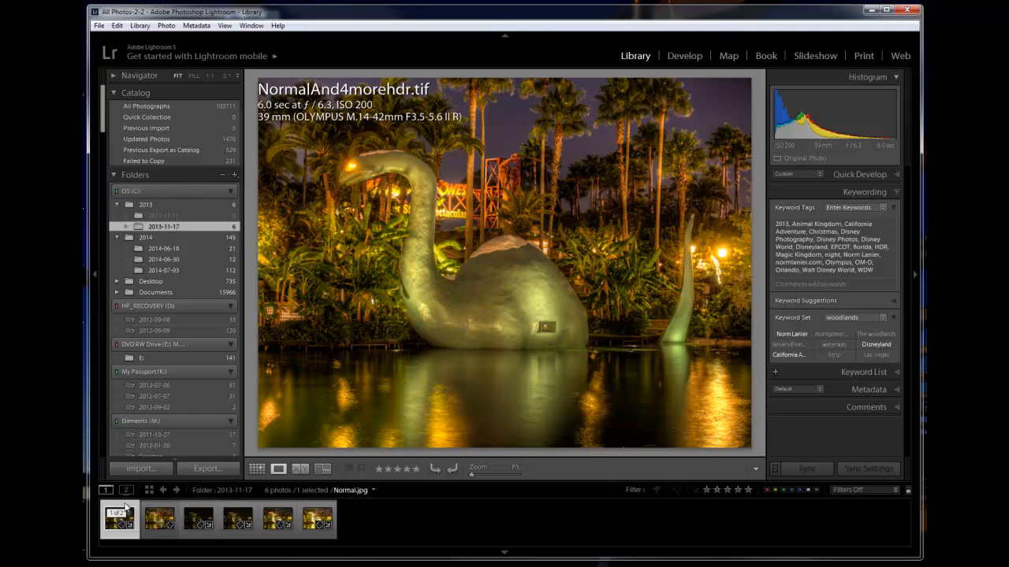
left_click(165, 512)
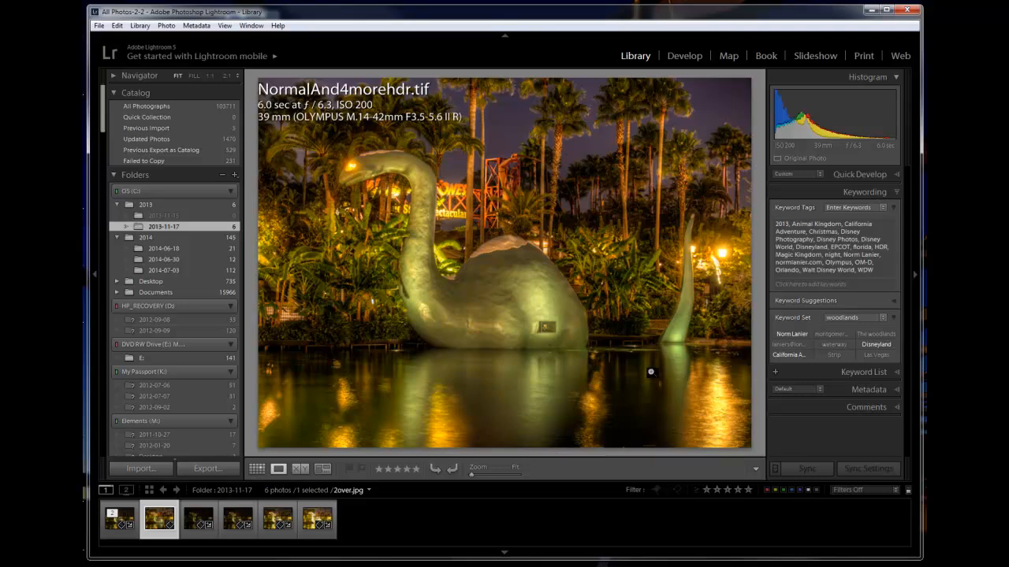
left_click(125, 514)
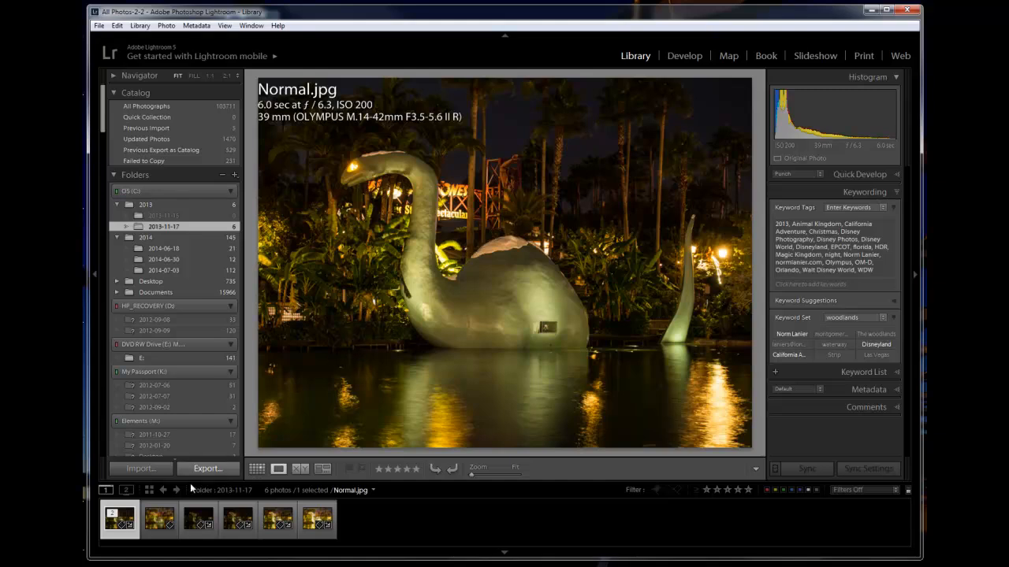
right_click(485, 301)
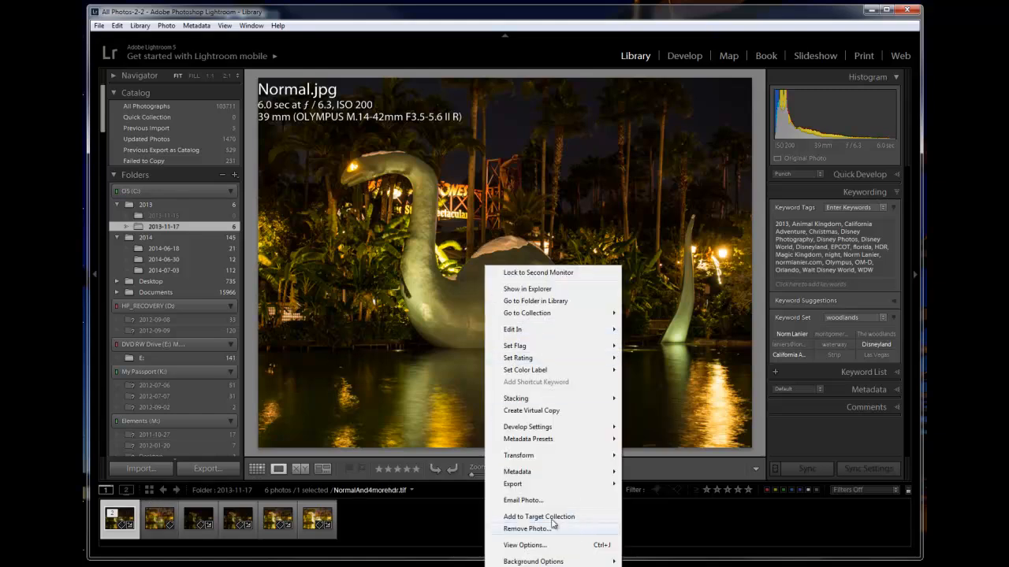
mouse_move(543, 487)
left_click(682, 381)
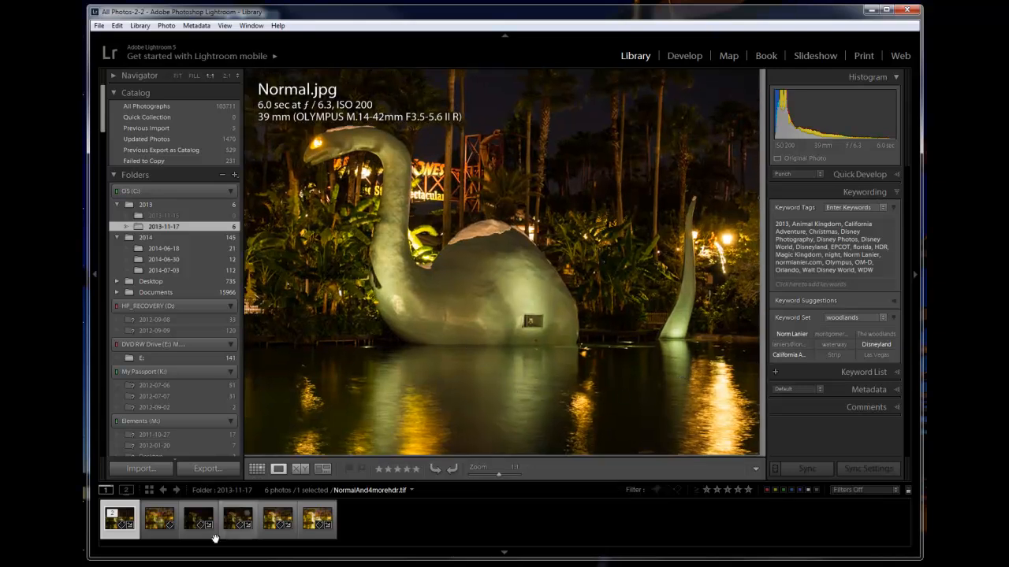